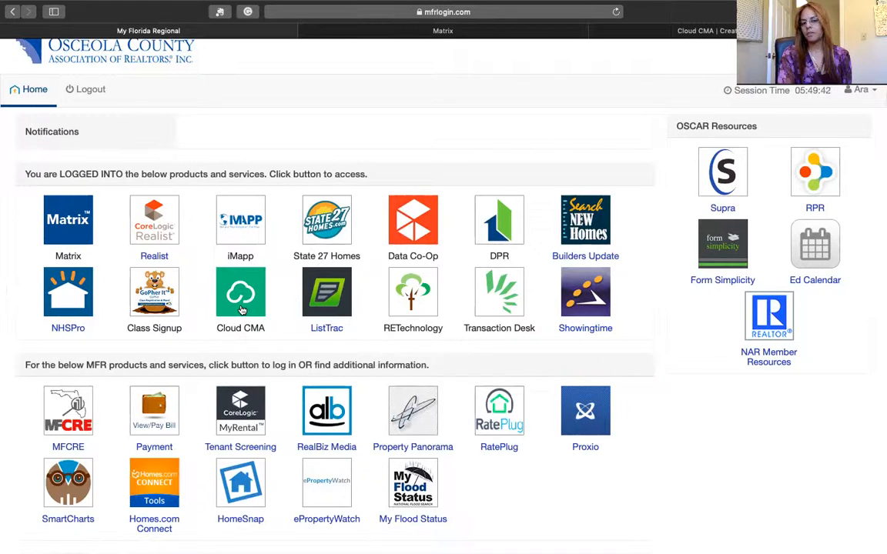
click(370, 37)
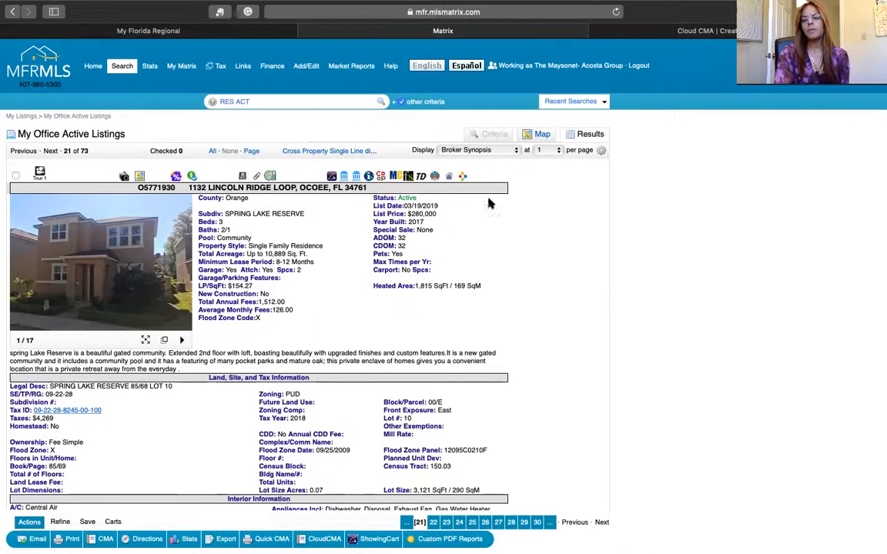
scroll(525, 301, down, 1)
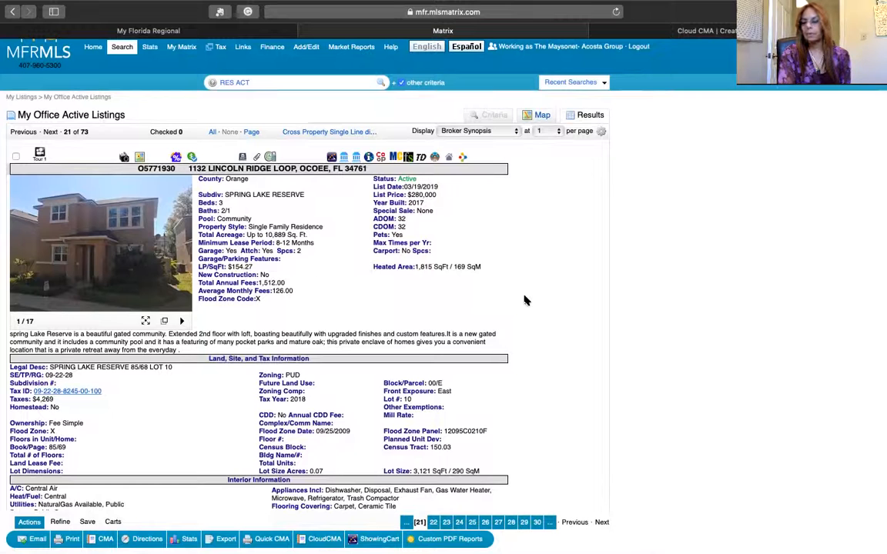
scroll(525, 300, up, 1)
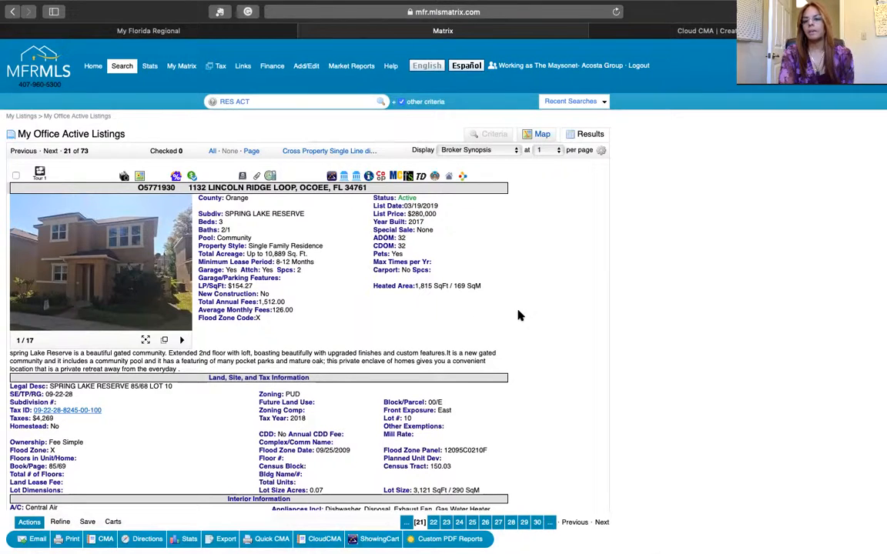
scroll(523, 260, down, 1)
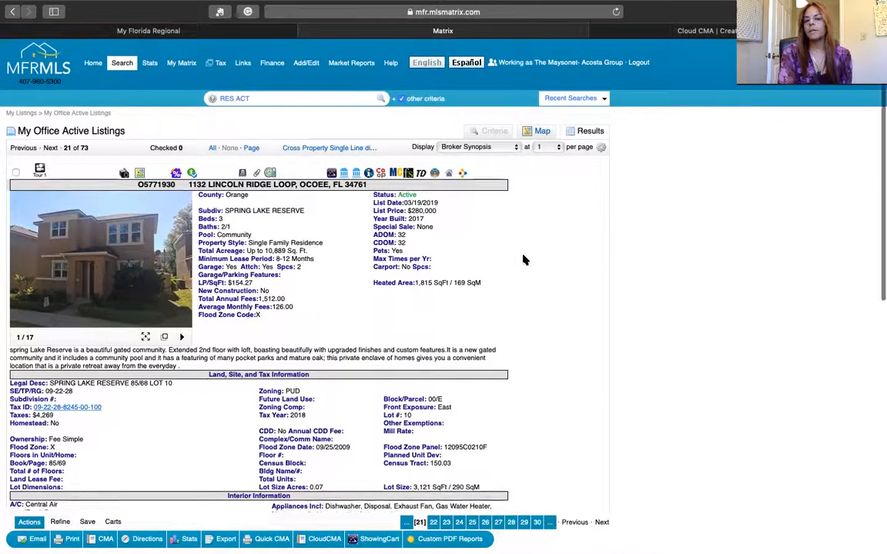
scroll(523, 261, down, 2)
scroll(524, 261, up, 2)
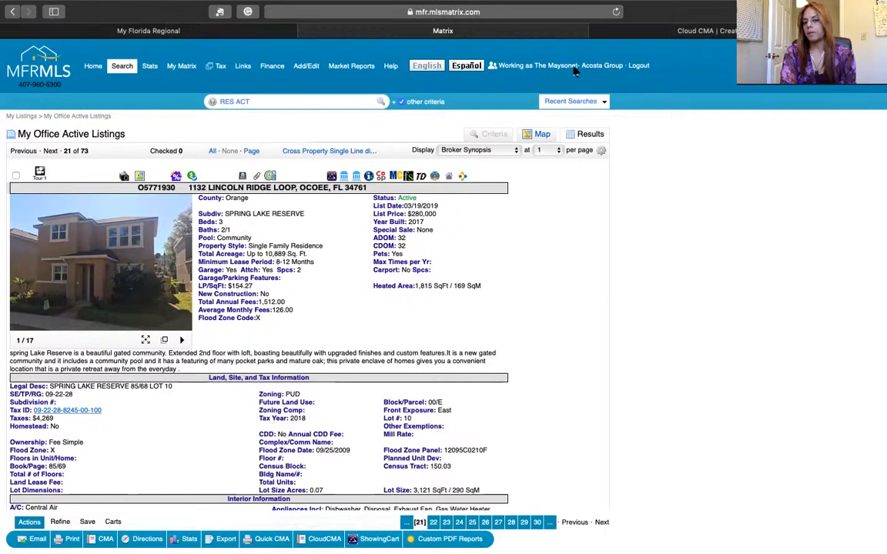
click(644, 32)
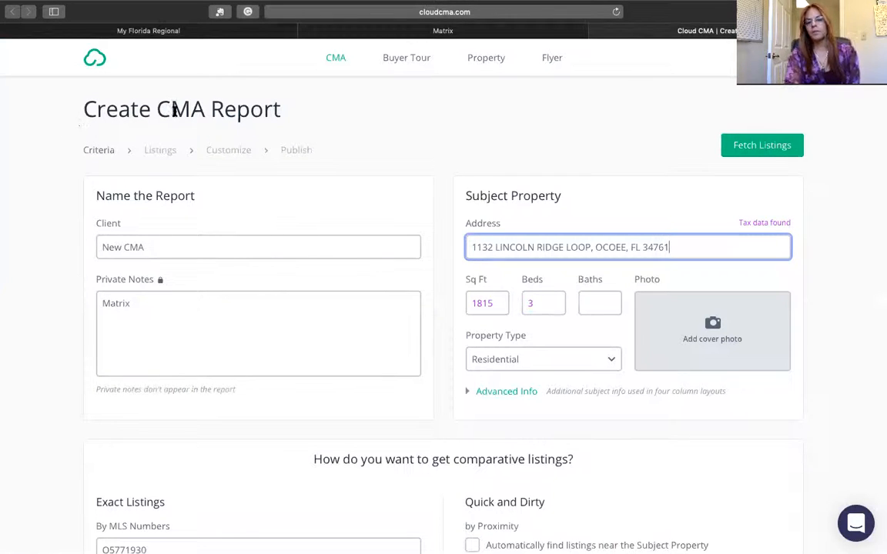
- Compare the subject's Matrix listing details against the Create CMA Report form
scroll(314, 125, down, 1)
scroll(314, 125, up, 1)
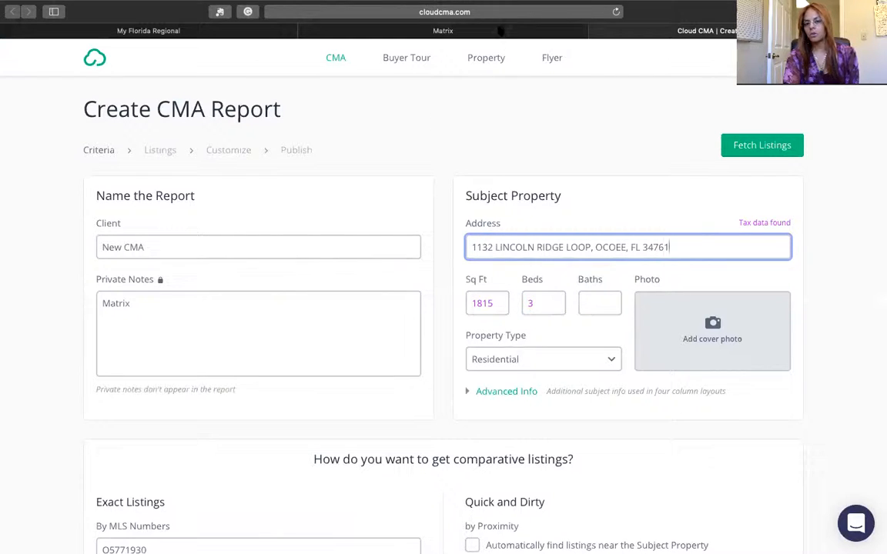
click(500, 31)
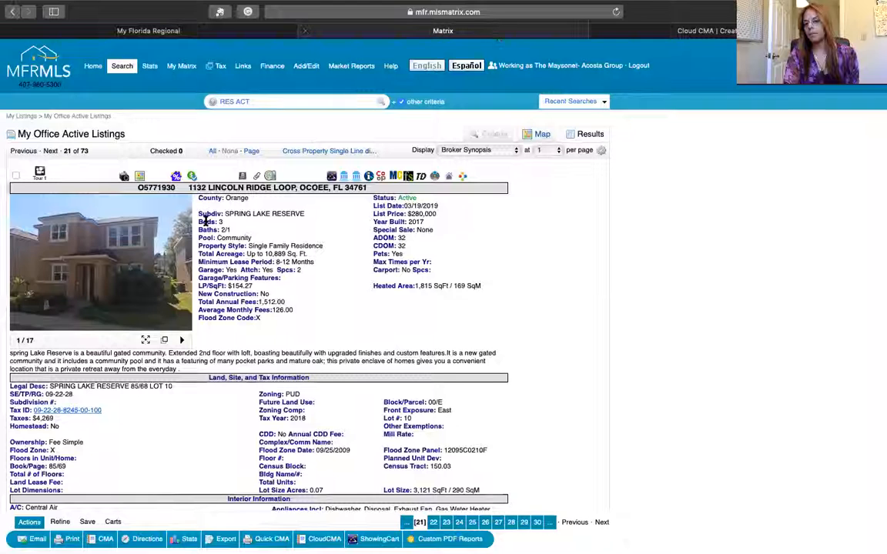
click(651, 32)
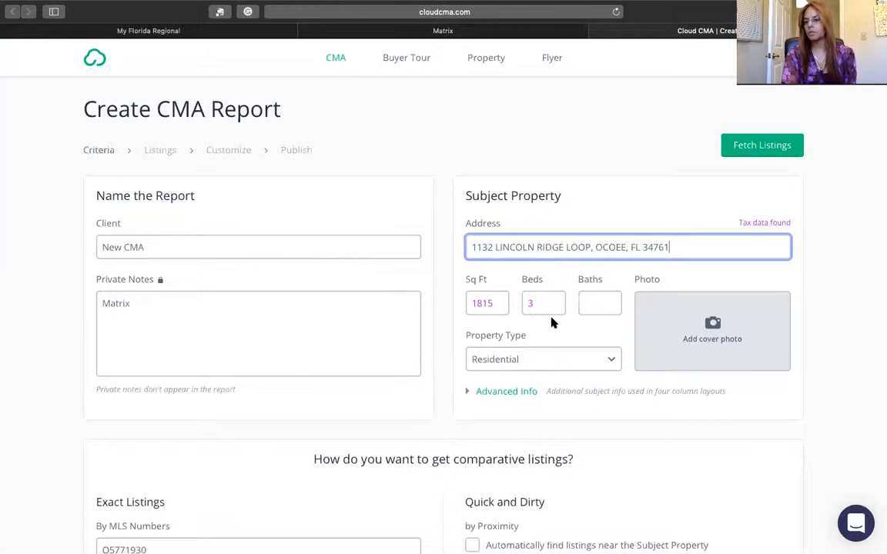
scroll(551, 322, down, 3)
scroll(551, 323, down, 3)
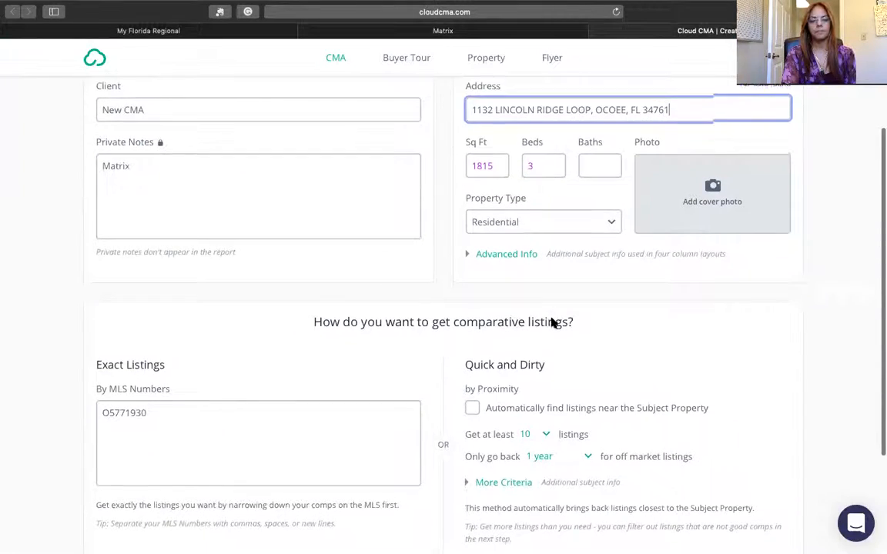
scroll(551, 323, up, 5)
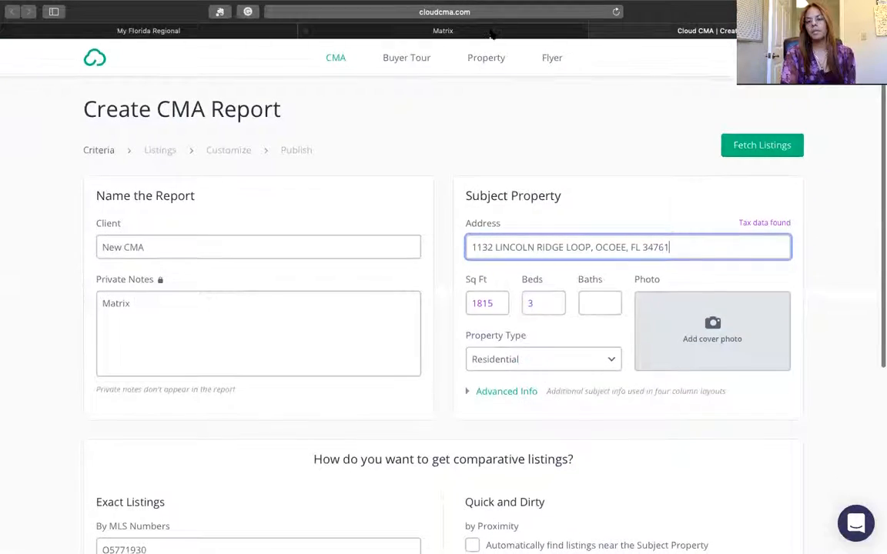
click(492, 32)
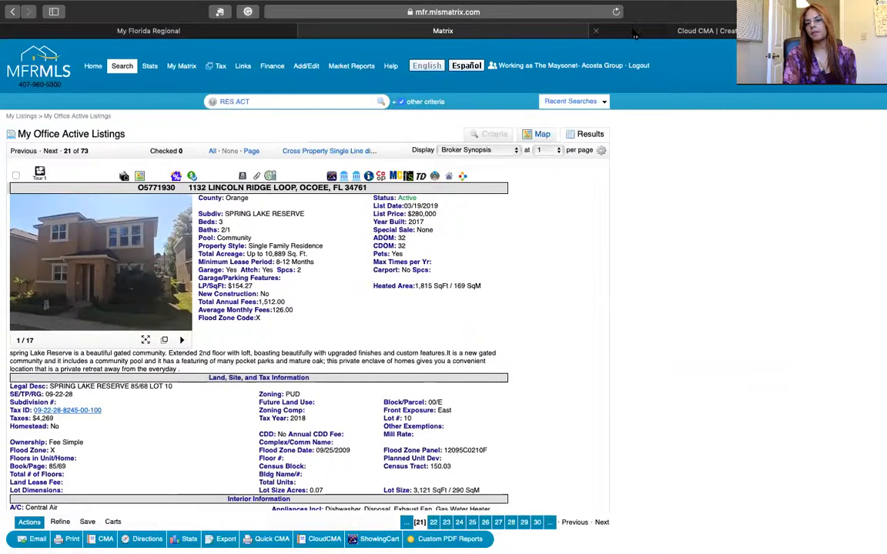
click(601, 30)
- Enter 2.5 baths for the subject and turn on automatic proximity search for comparables
click(588, 303)
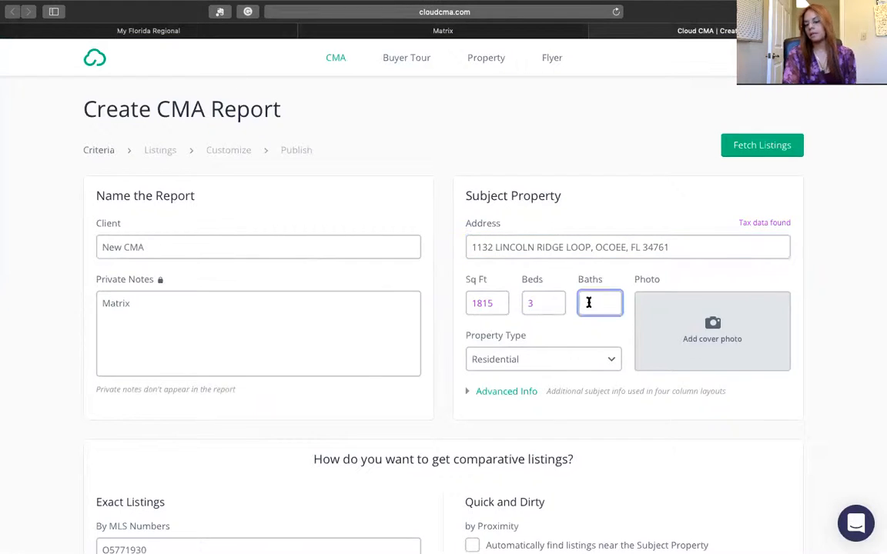
text(2.5)
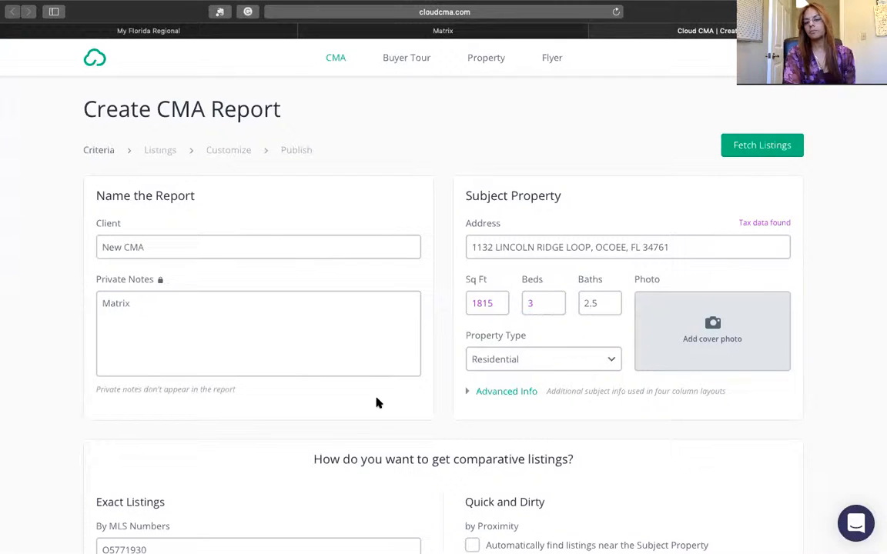
scroll(402, 399, down, 3)
scroll(401, 399, down, 2)
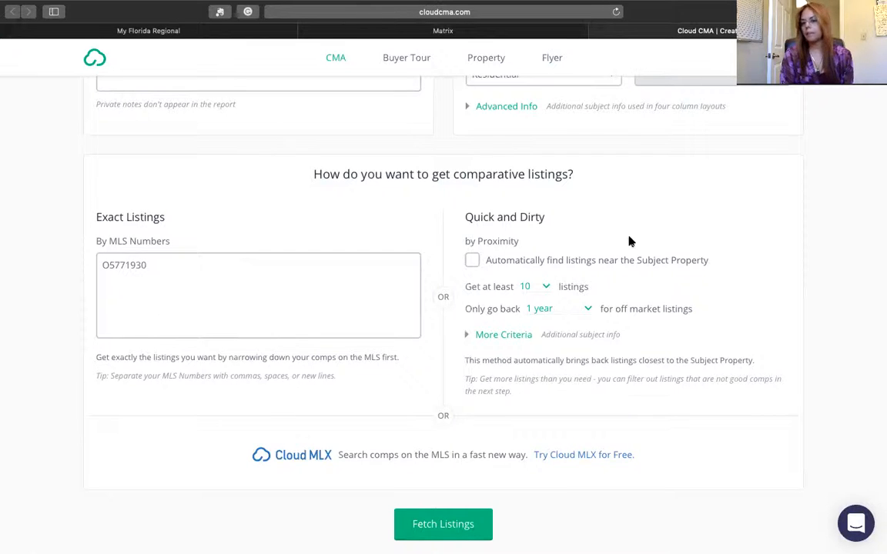
click(474, 260)
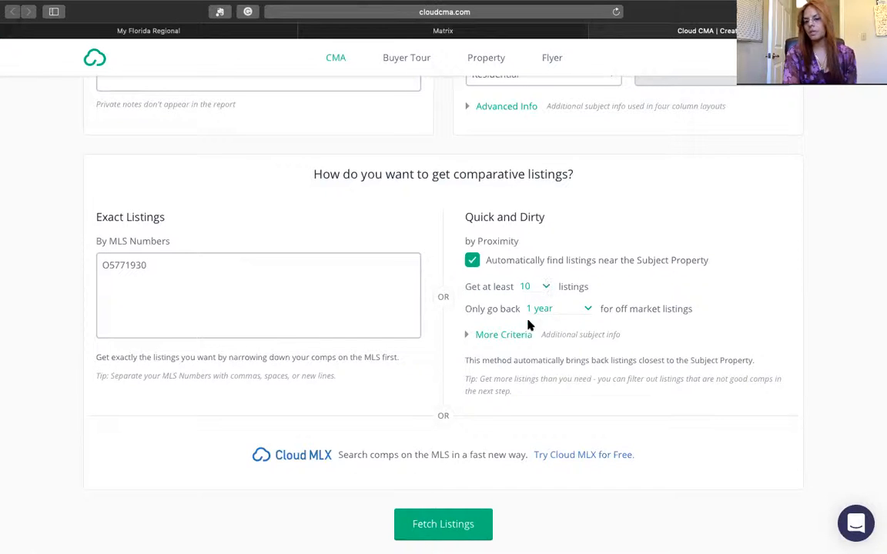
- Limit off-market comparables to the last 6 months and fetch the listings
click(589, 309)
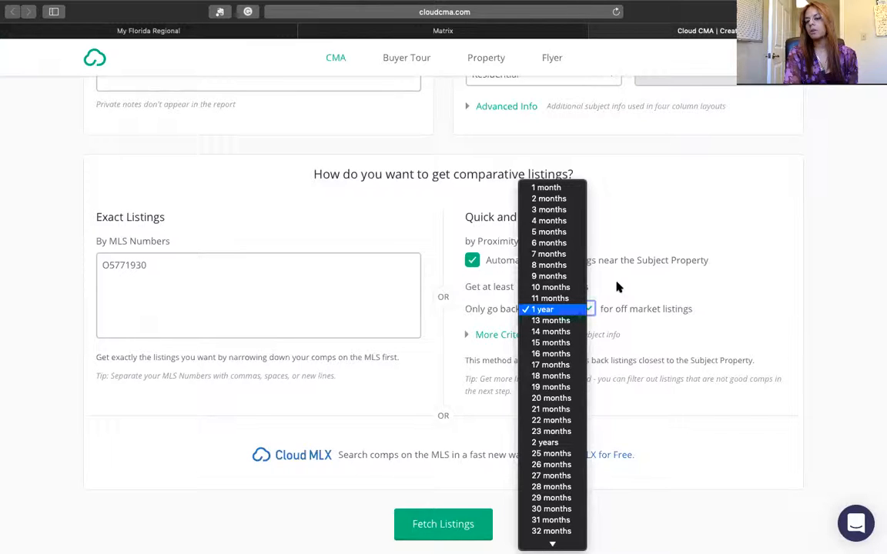
click(617, 287)
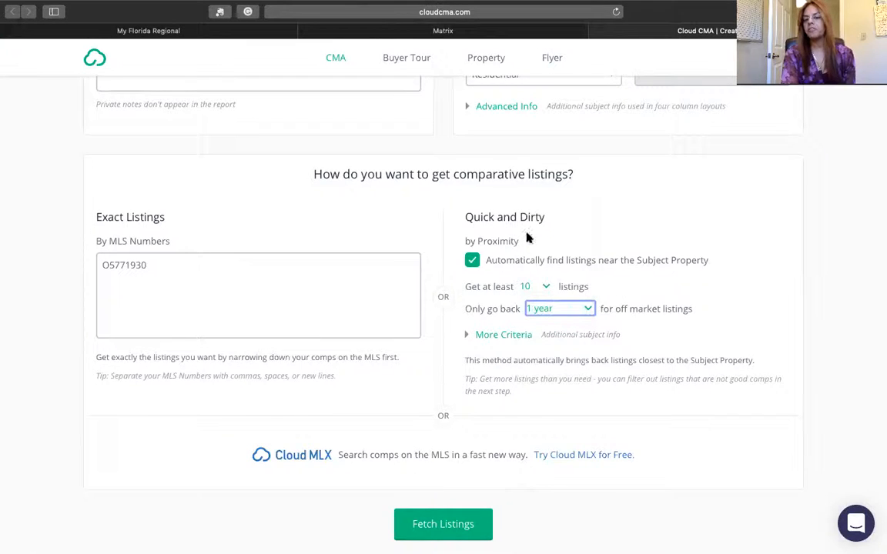
scroll(528, 238, up, 5)
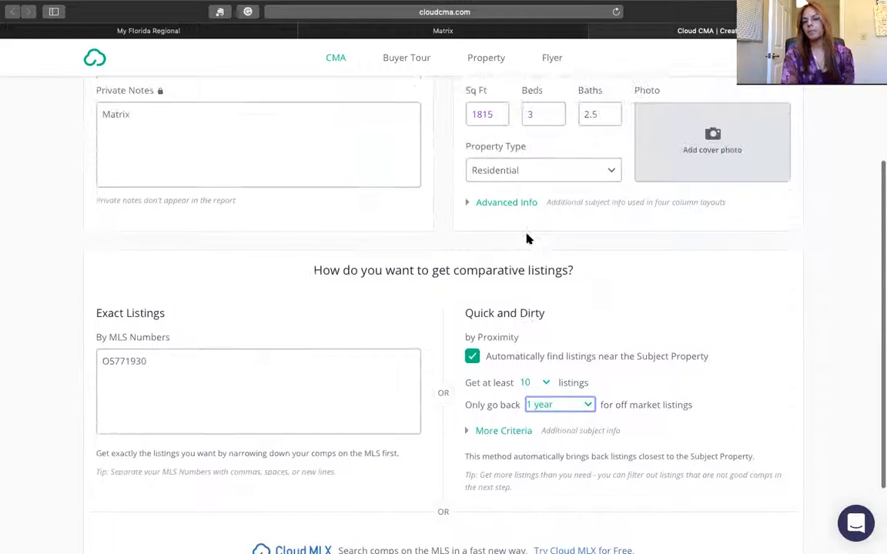
scroll(528, 234, down, 5)
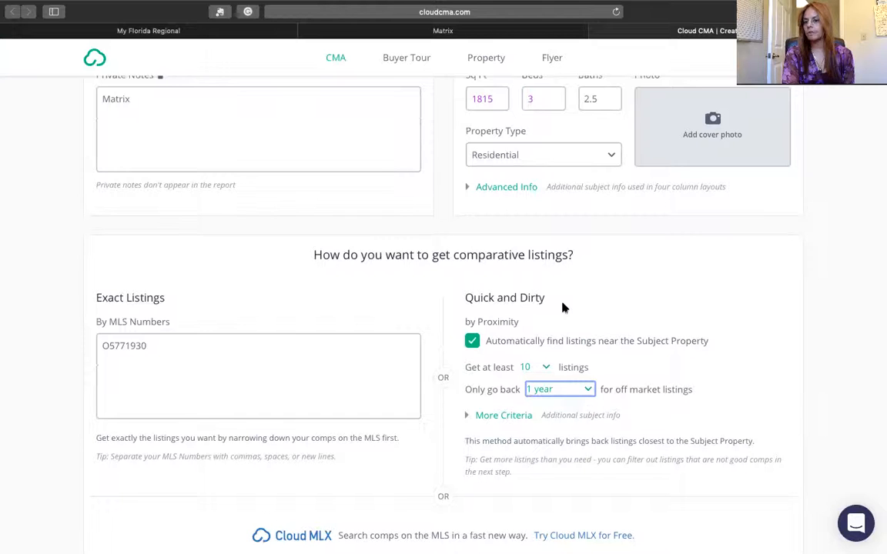
click(588, 390)
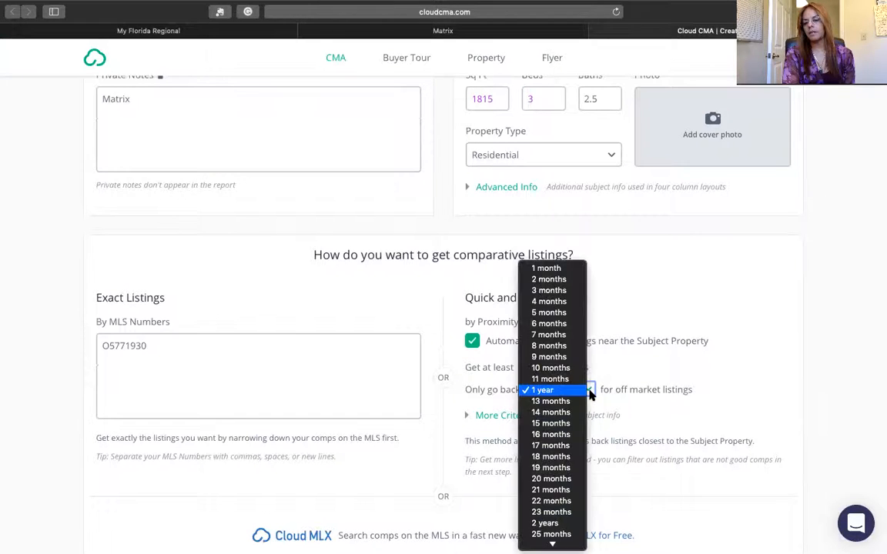
click(570, 324)
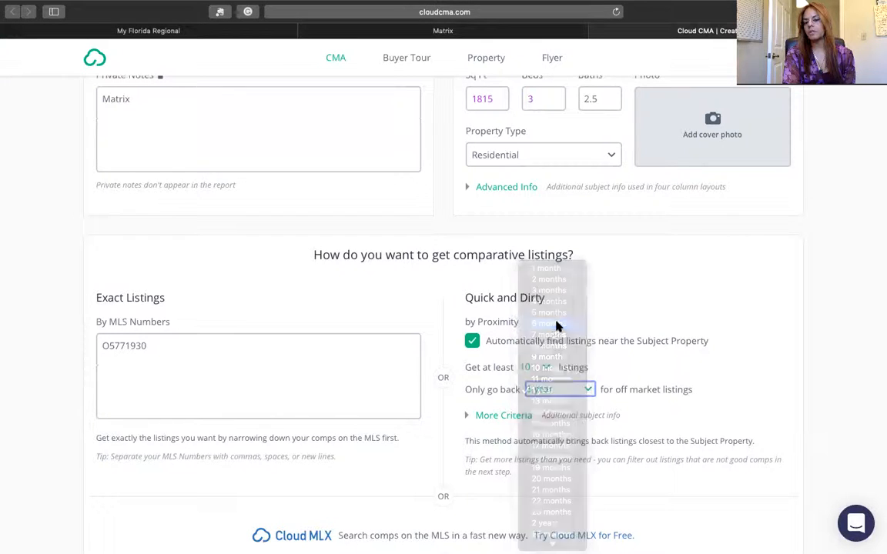
scroll(621, 358, down, 2)
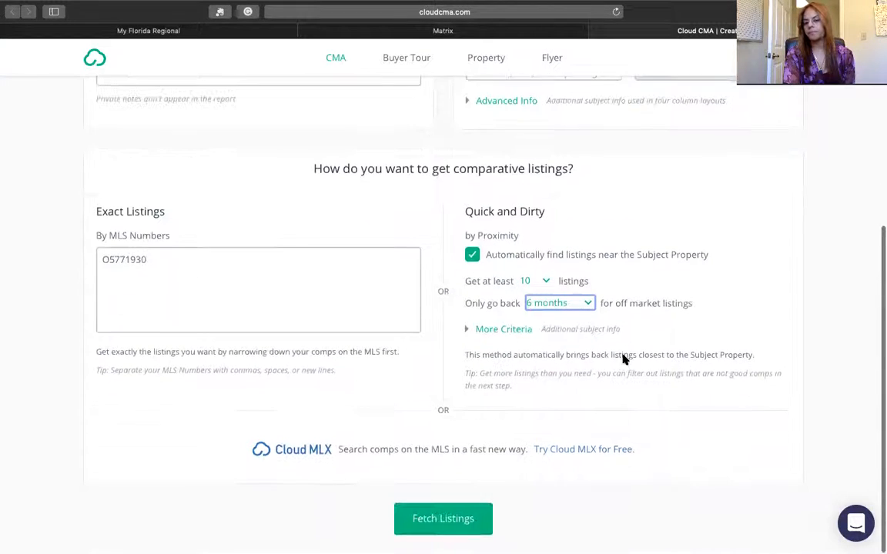
click(454, 530)
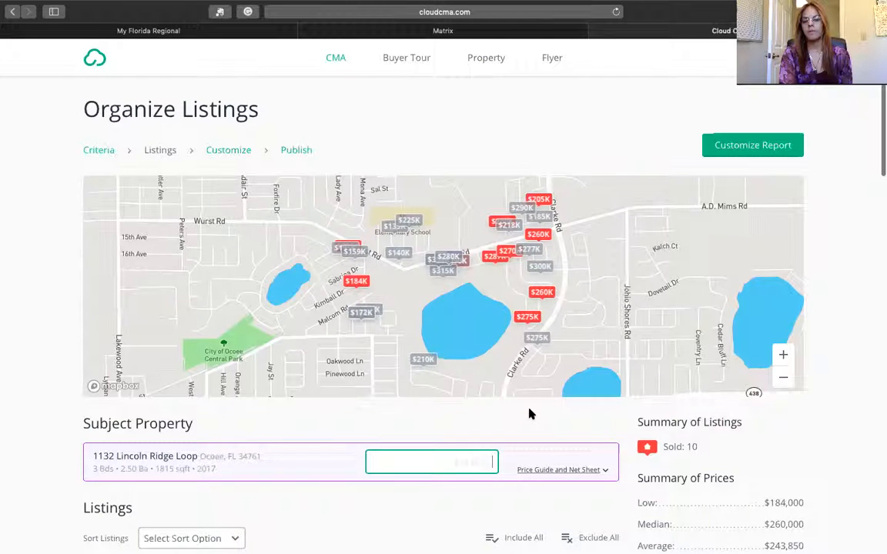
scroll(529, 414, down, 5)
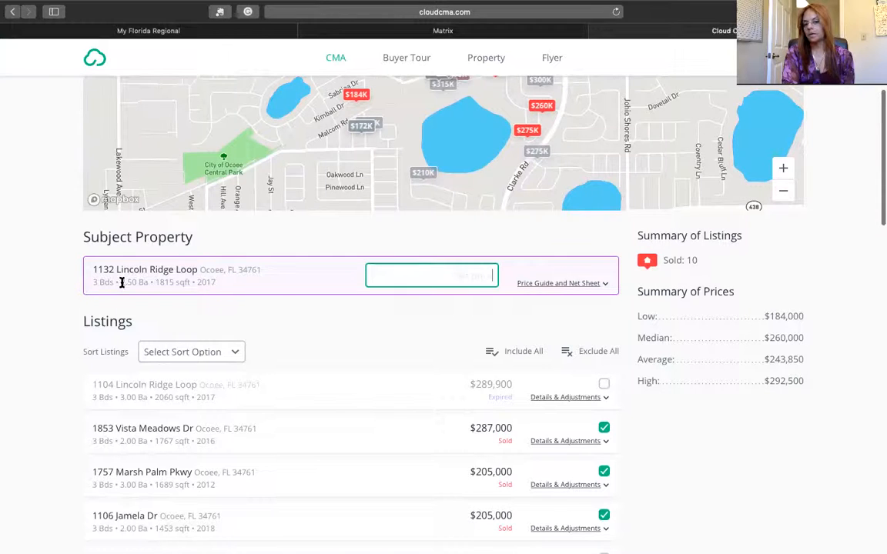
scroll(298, 312, down, 5)
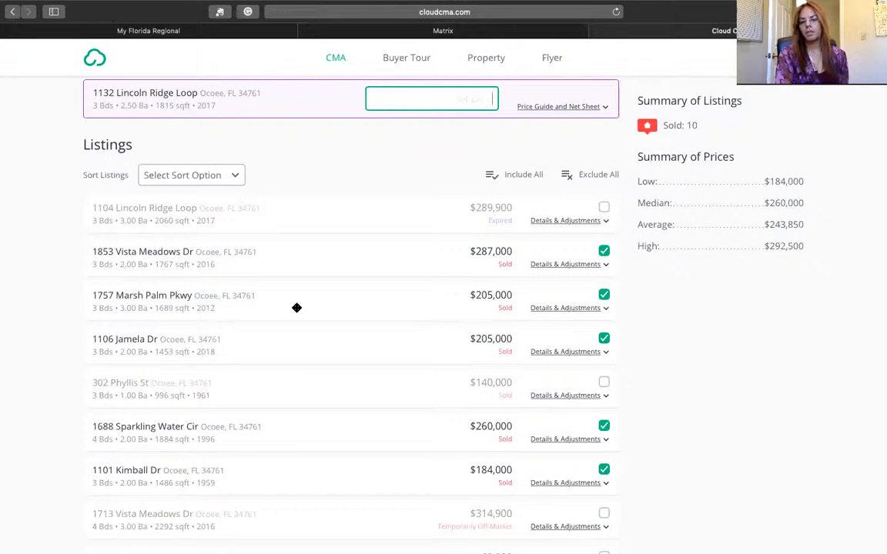
scroll(329, 287, down, 1)
scroll(329, 288, down, 7)
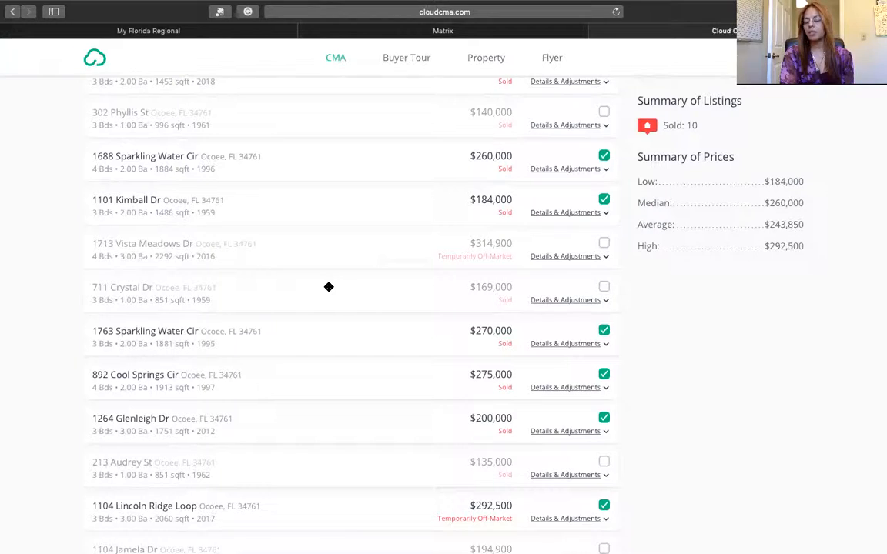
scroll(328, 287, up, 10)
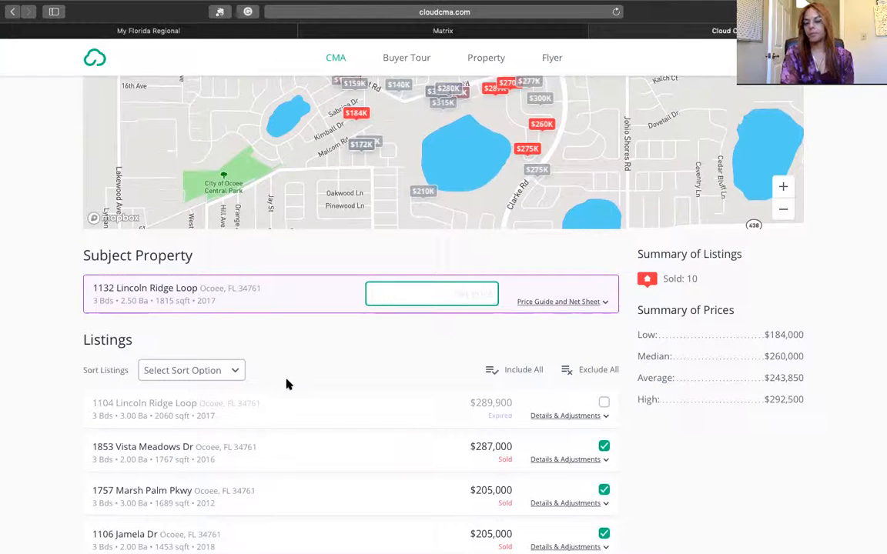
scroll(287, 383, down, 3)
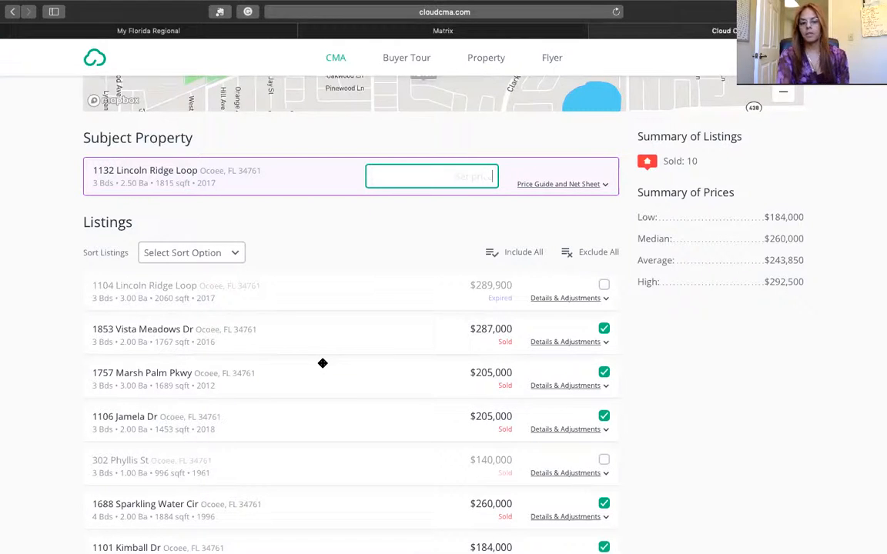
scroll(322, 363, down, 3)
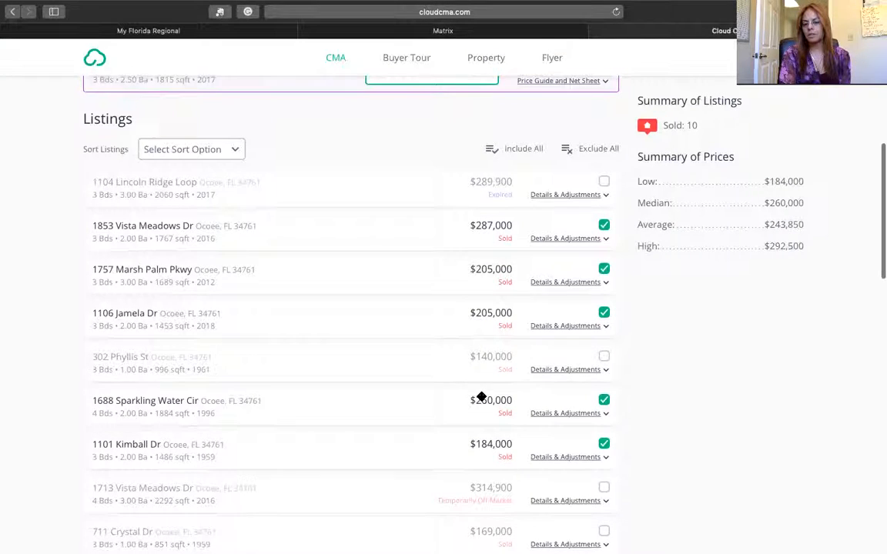
scroll(481, 396, down, 5)
scroll(482, 397, down, 3)
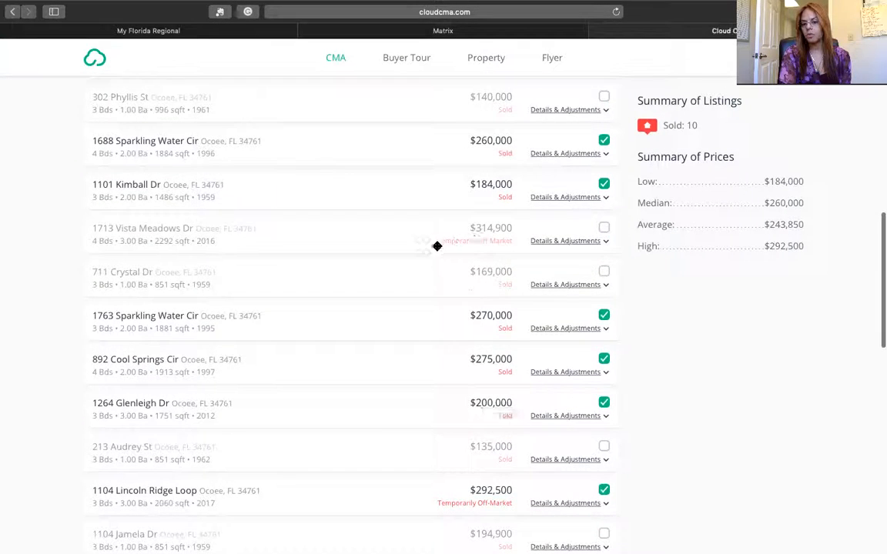
scroll(464, 381, down, 10)
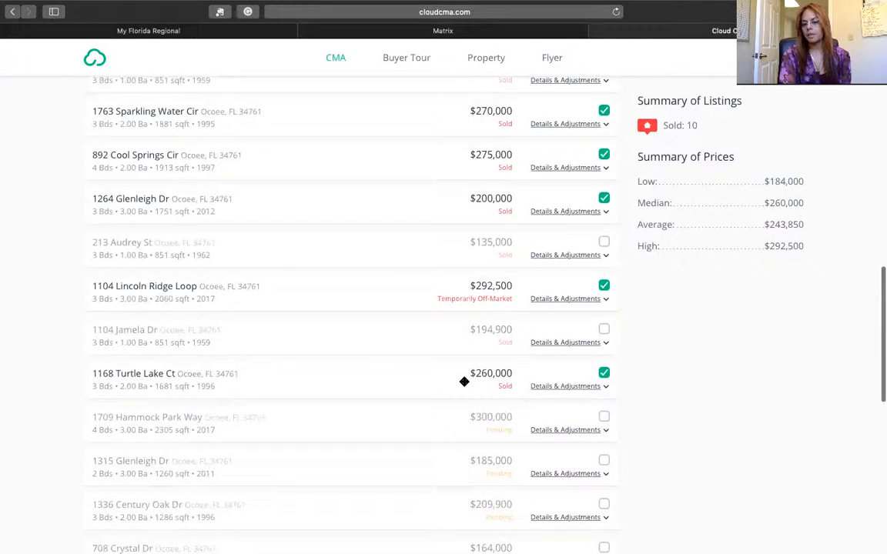
scroll(464, 382, down, 5)
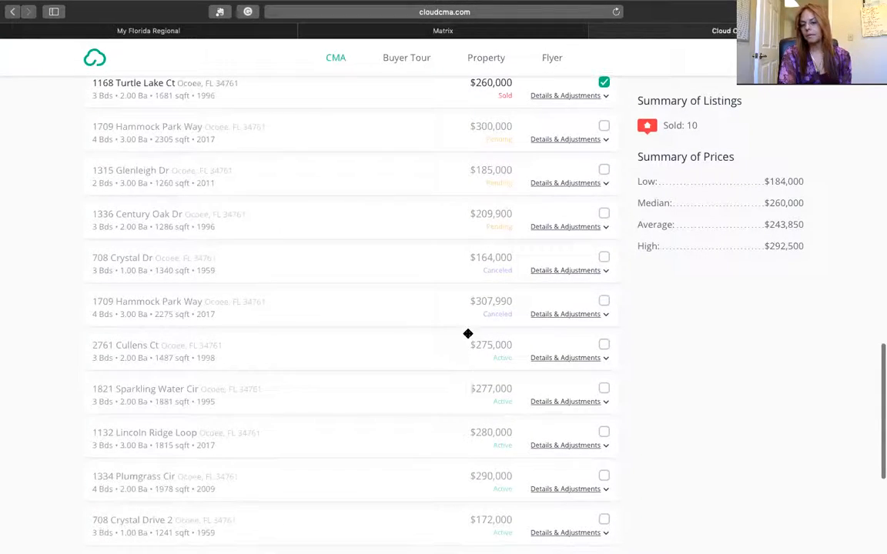
scroll(462, 385, down, 2)
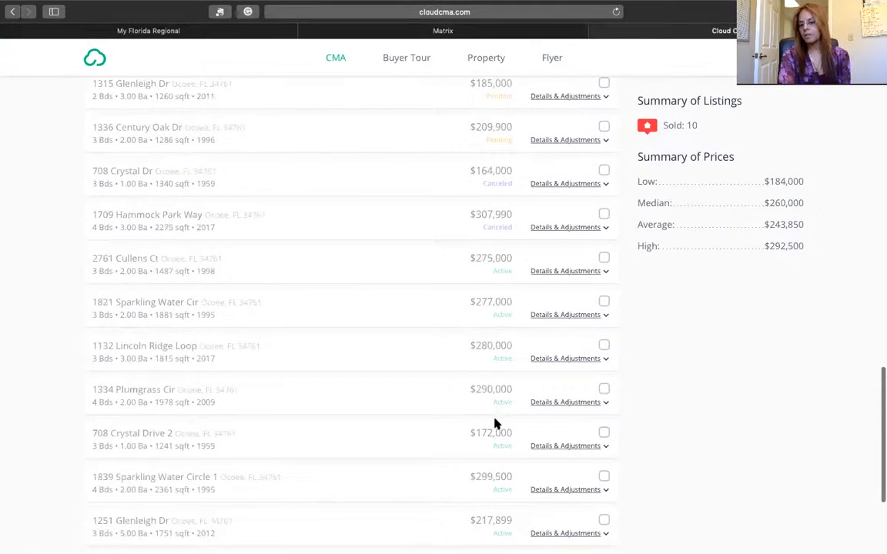
scroll(496, 422, down, 4)
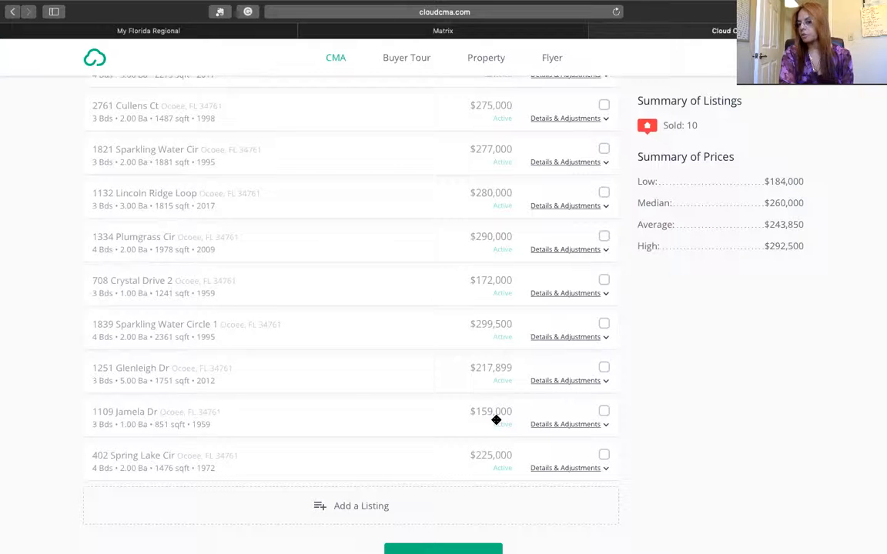
scroll(467, 325, up, 10)
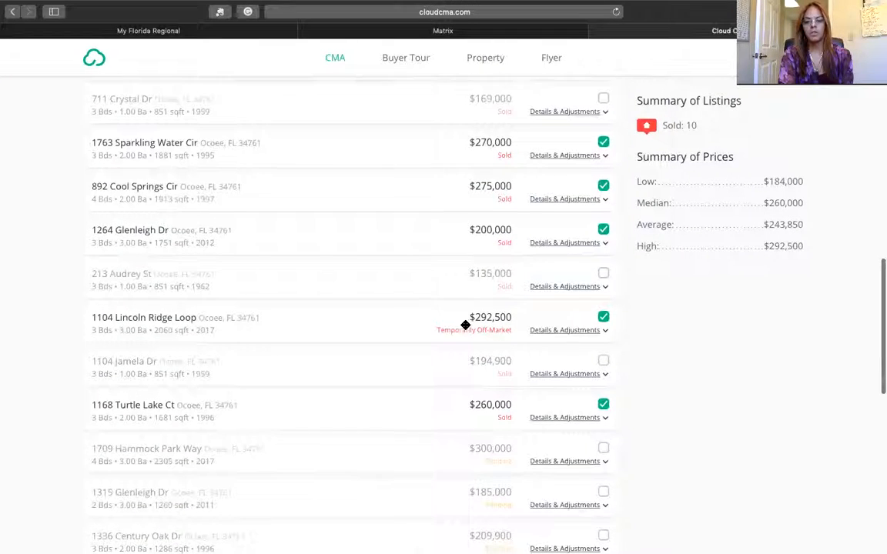
scroll(465, 325, down, 1)
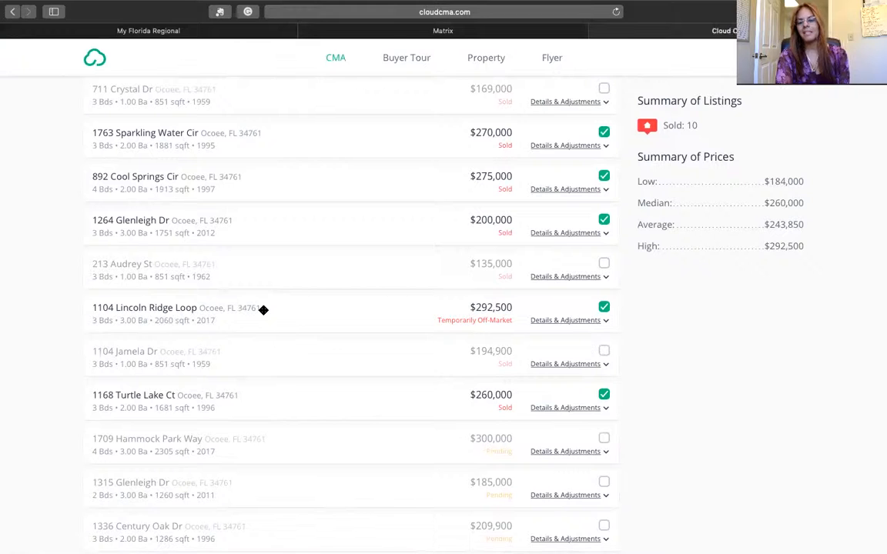
click(604, 307)
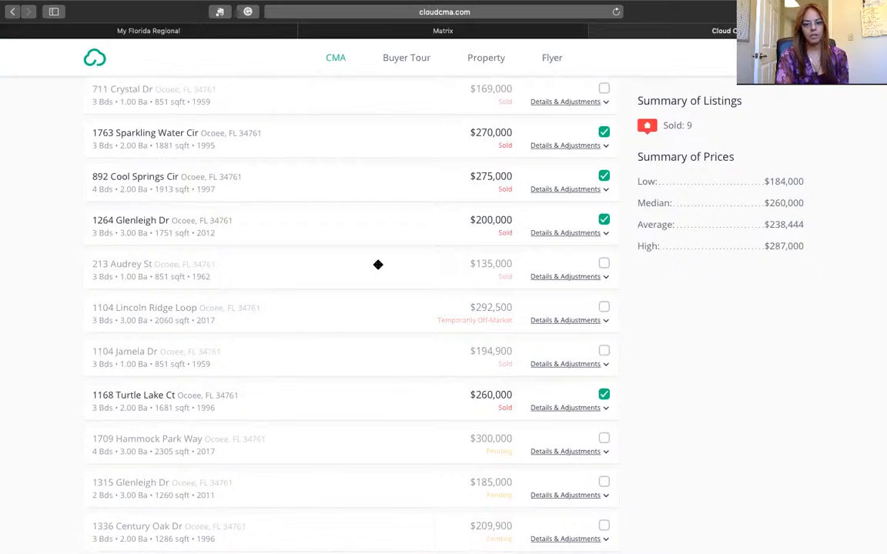
scroll(378, 264, up, 2)
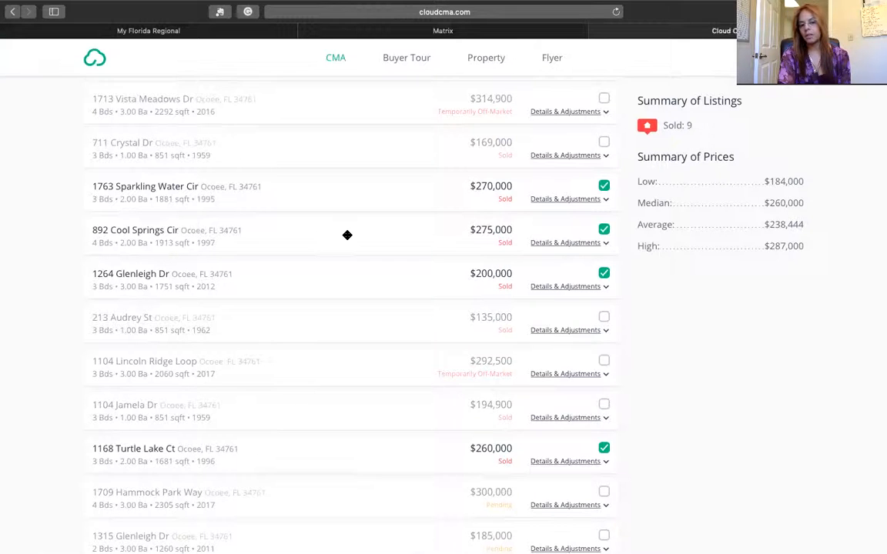
scroll(347, 235, up, 2)
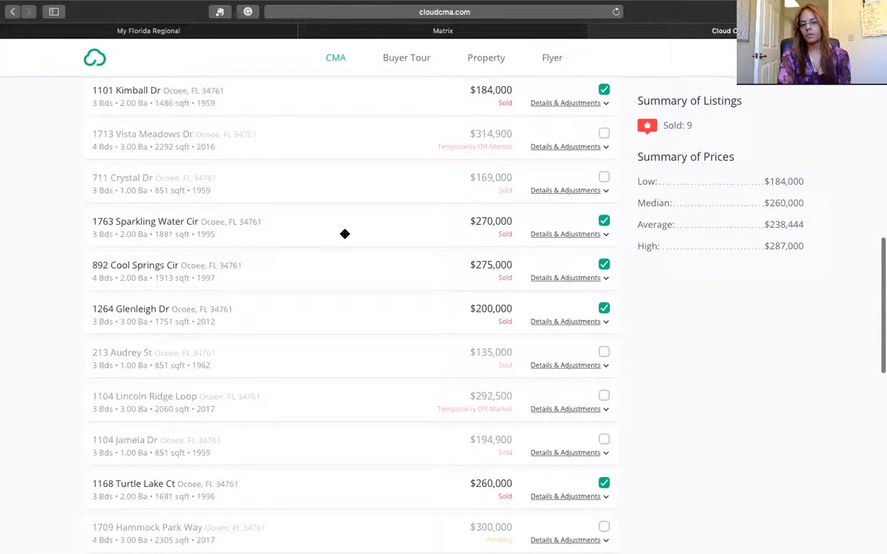
scroll(344, 233, up, 4)
scroll(344, 234, up, 1)
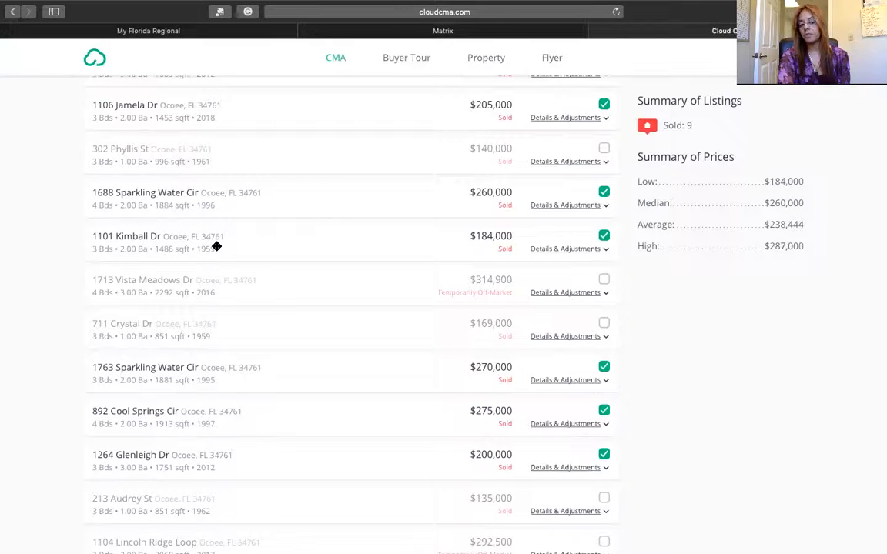
click(603, 237)
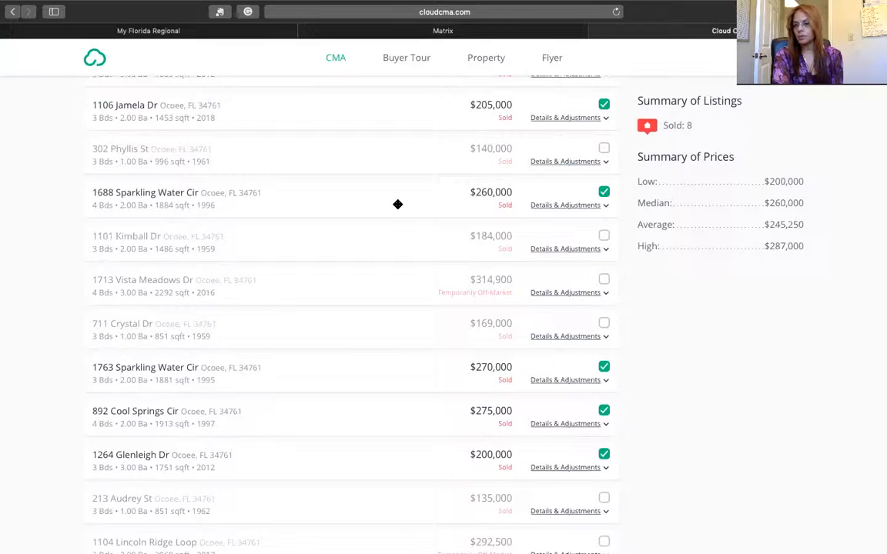
scroll(398, 204, up, 3)
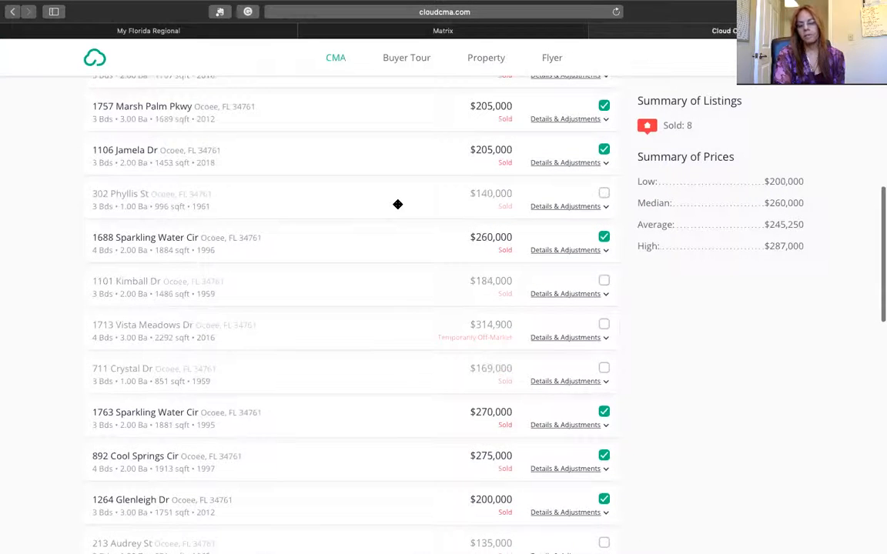
scroll(397, 204, up, 3)
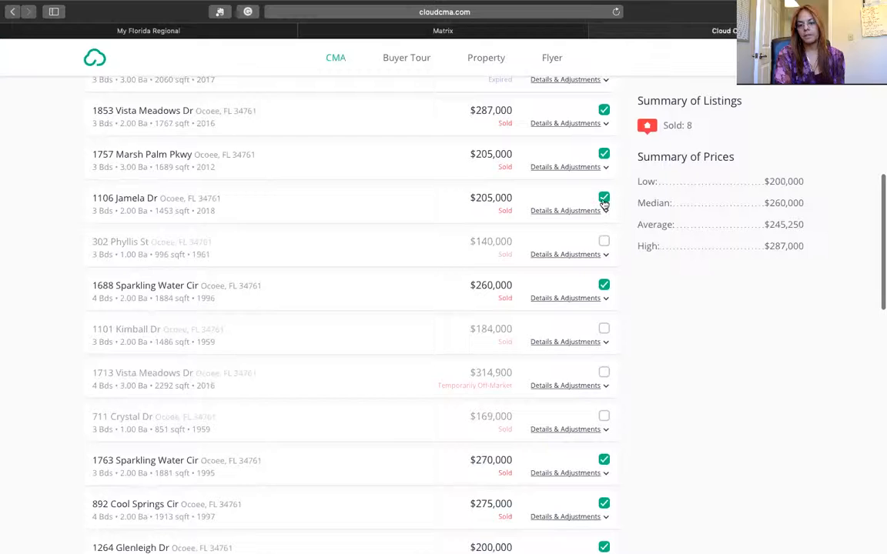
click(603, 198)
scroll(335, 206, up, 5)
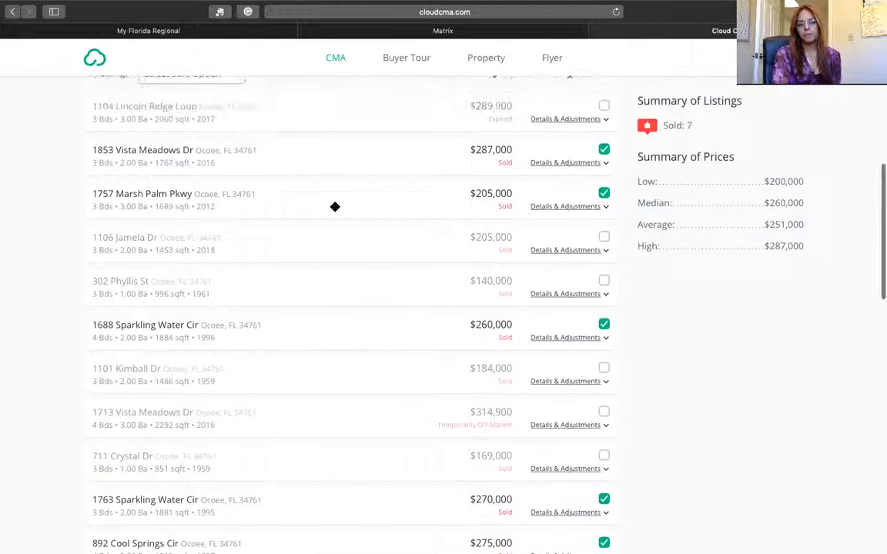
- Review the seven remaining sold comparables and proceed to Customize Report
scroll(335, 206, up, 1)
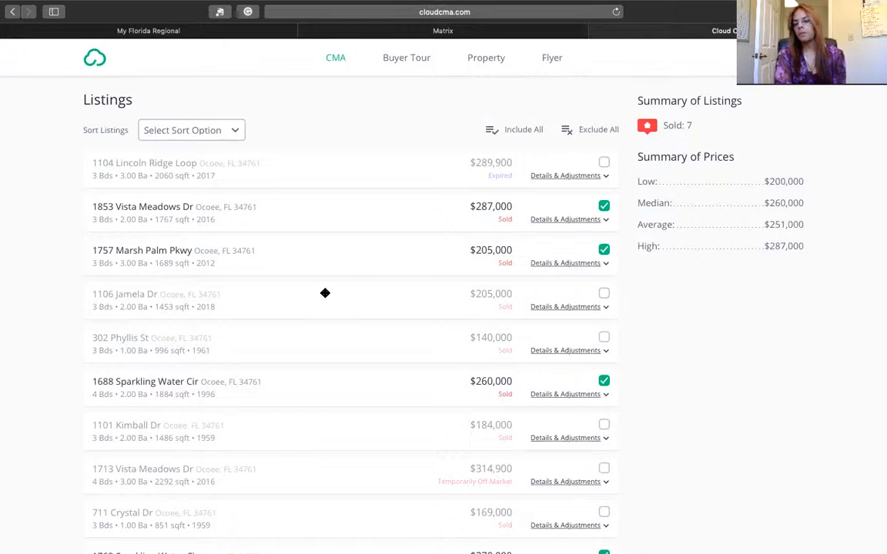
scroll(345, 290, down, 8)
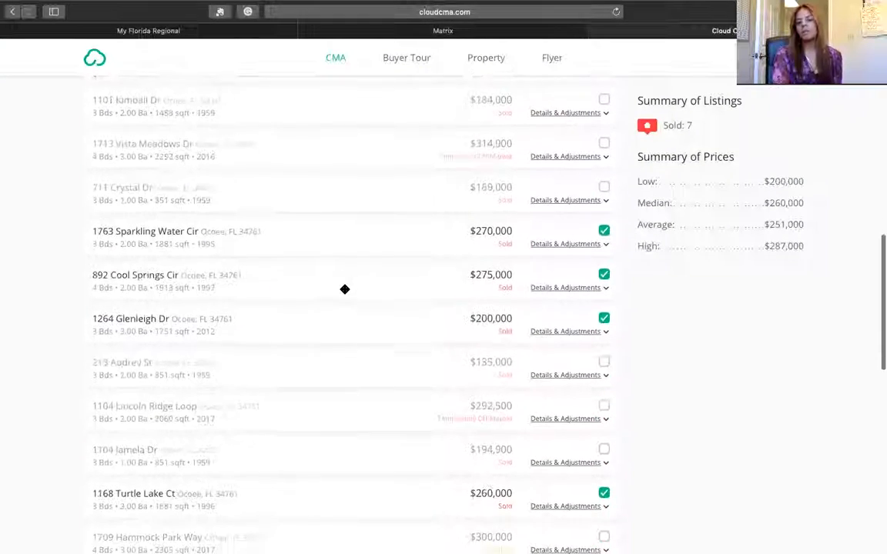
scroll(345, 289, down, 13)
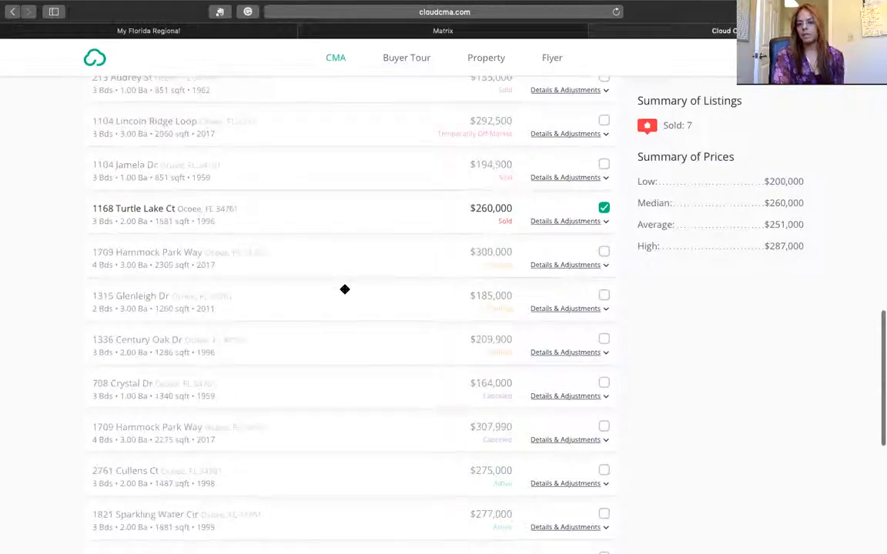
scroll(345, 289, down, 4)
scroll(345, 290, up, 20)
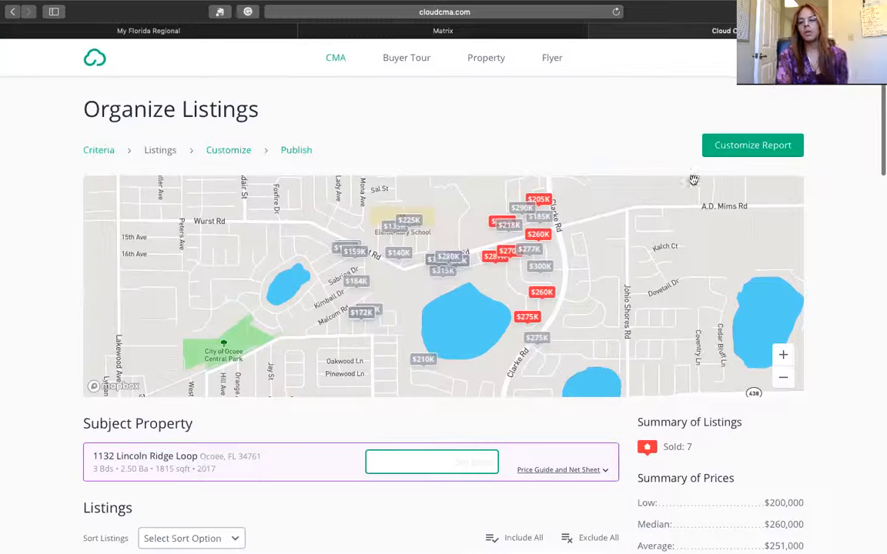
click(737, 148)
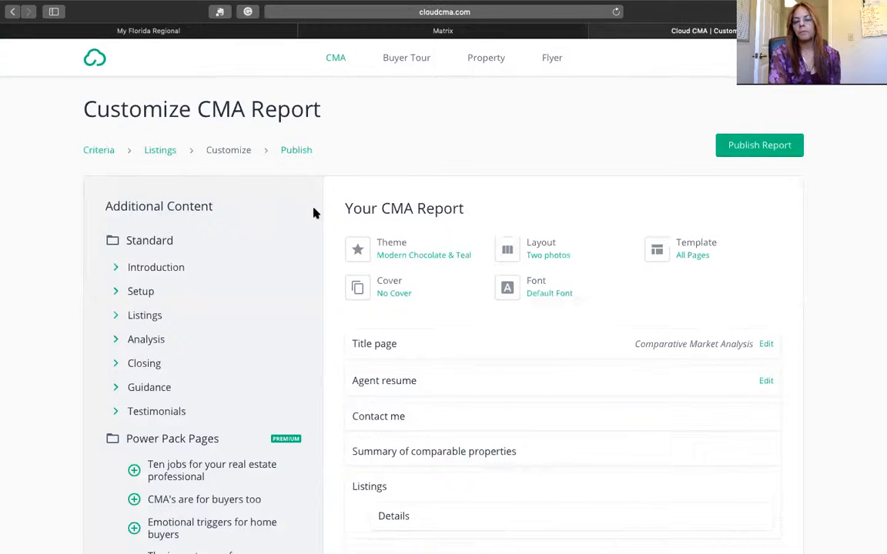
- Look over the Customize CMA Report page's theme, layout and report sections
scroll(308, 220, down, 2)
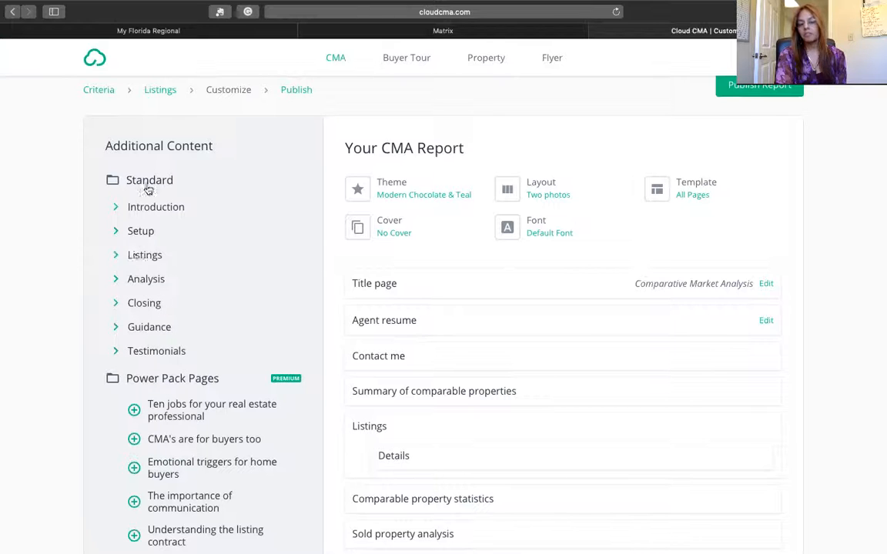
scroll(209, 338, down, 10)
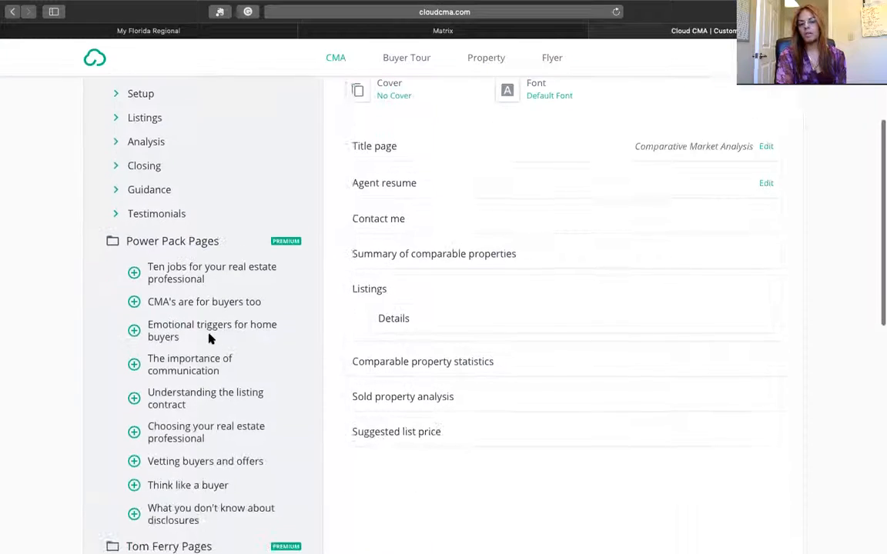
scroll(210, 339, down, 10)
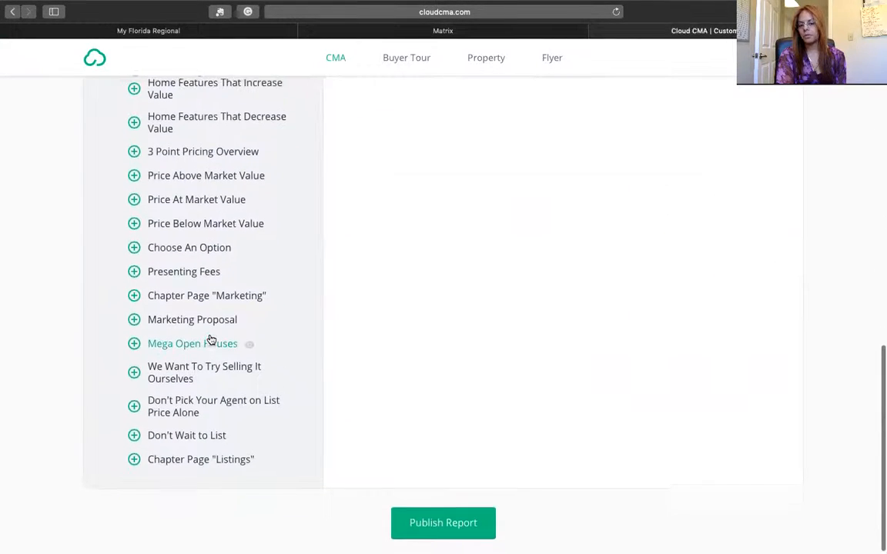
scroll(209, 339, up, 18)
scroll(210, 339, up, 4)
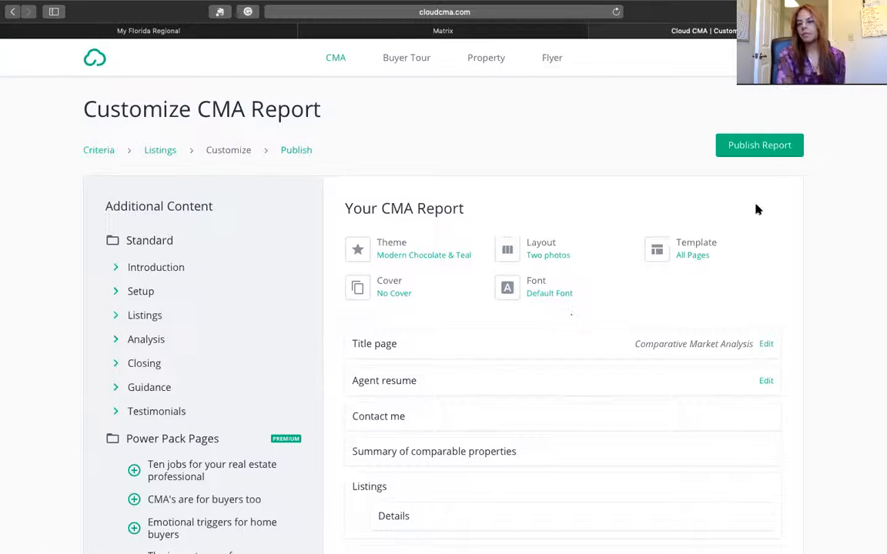
click(748, 150)
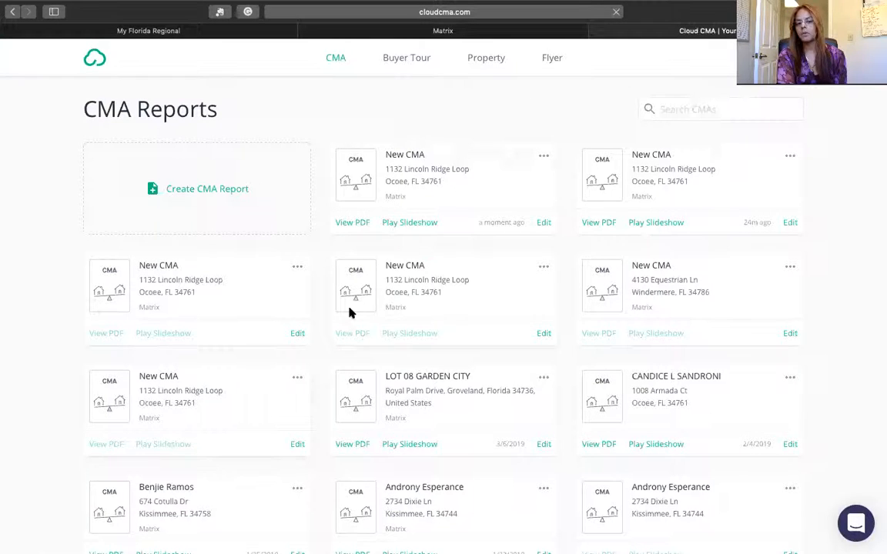
click(348, 225)
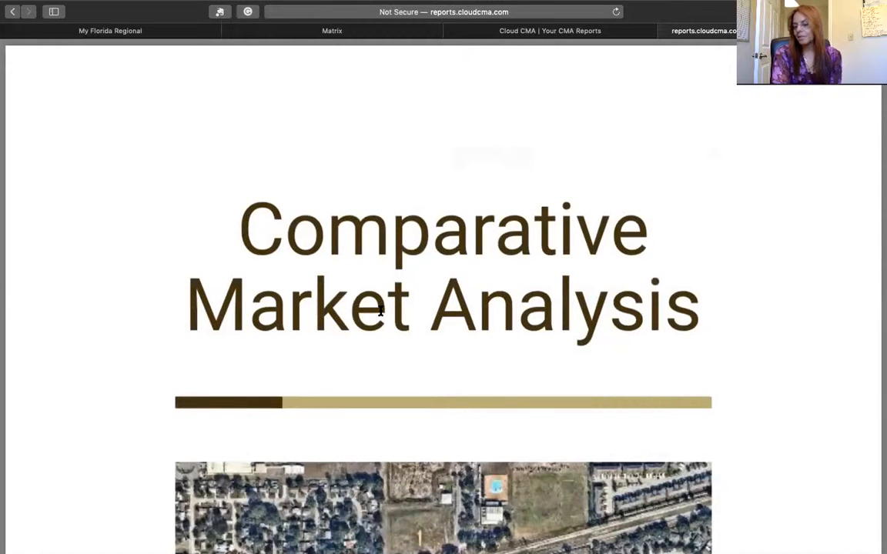
- Scroll the PDF past the title page and agent resume to the Contact Me page
scroll(380, 310, down, 2)
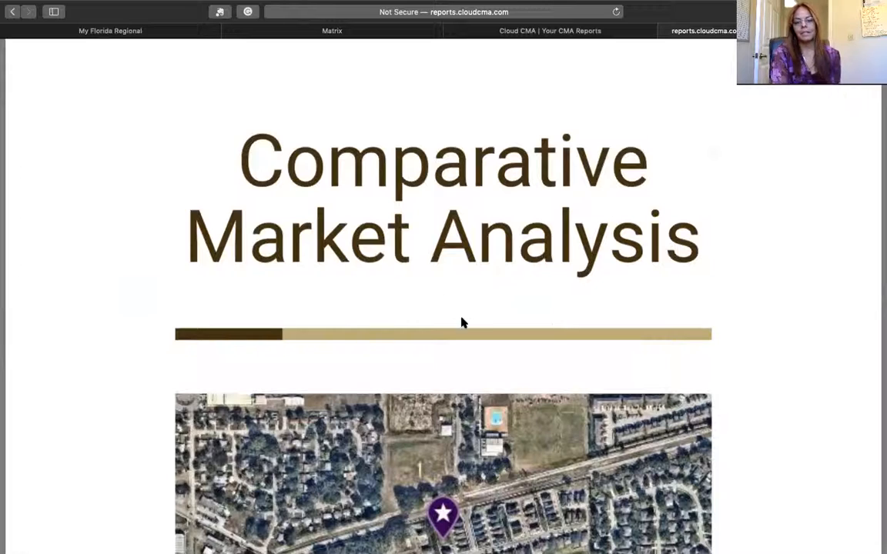
scroll(473, 320, down, 9)
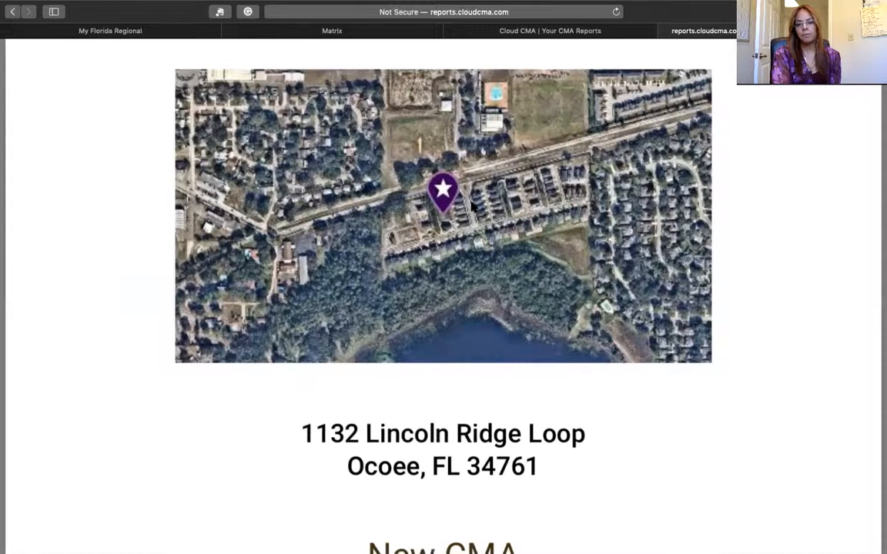
scroll(474, 239, down, 8)
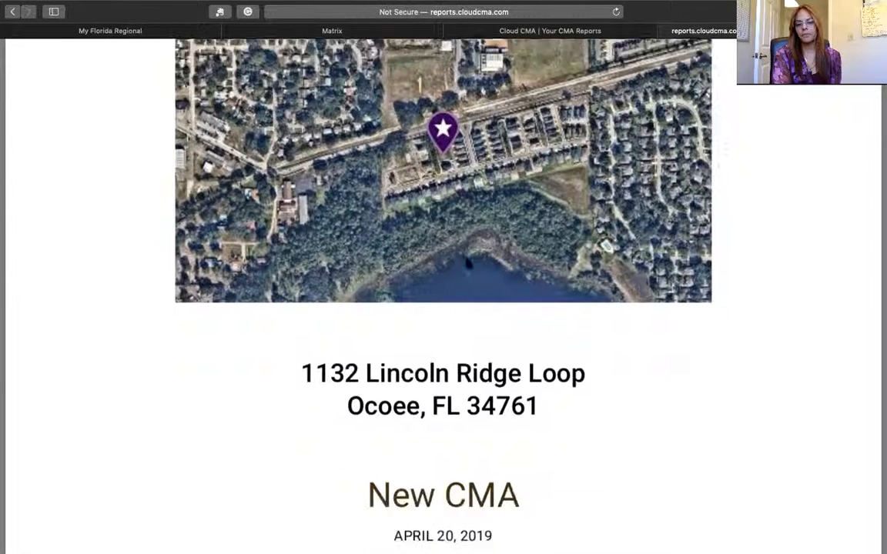
scroll(467, 263, down, 1)
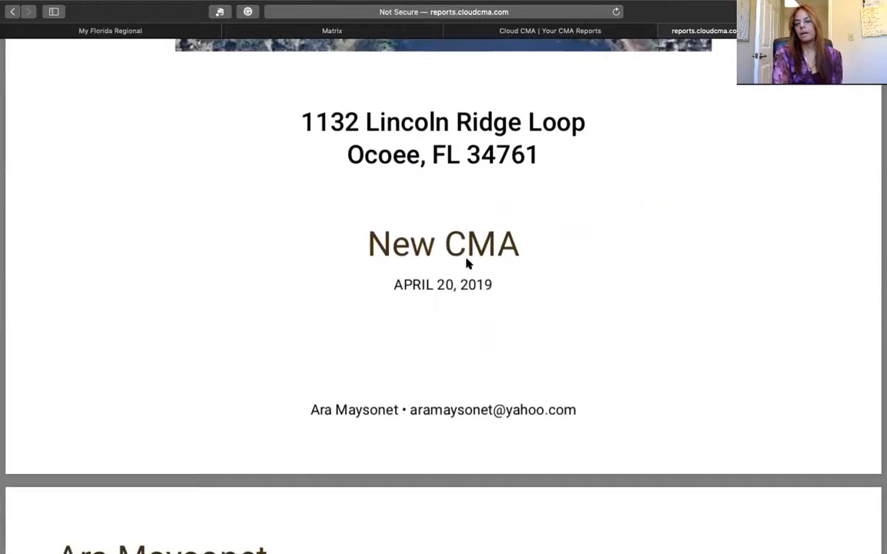
scroll(467, 263, down, 3)
scroll(468, 264, down, 5)
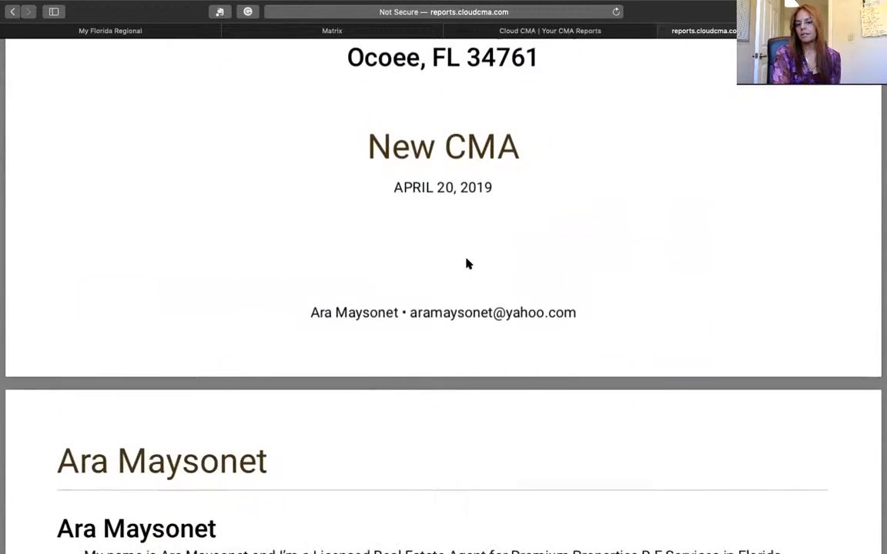
scroll(467, 264, down, 4)
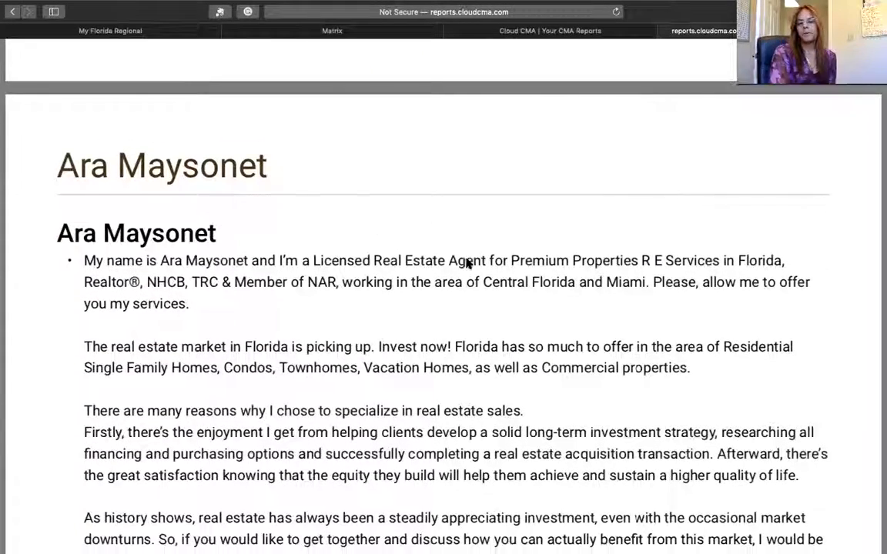
scroll(467, 263, down, 3)
scroll(468, 264, down, 1)
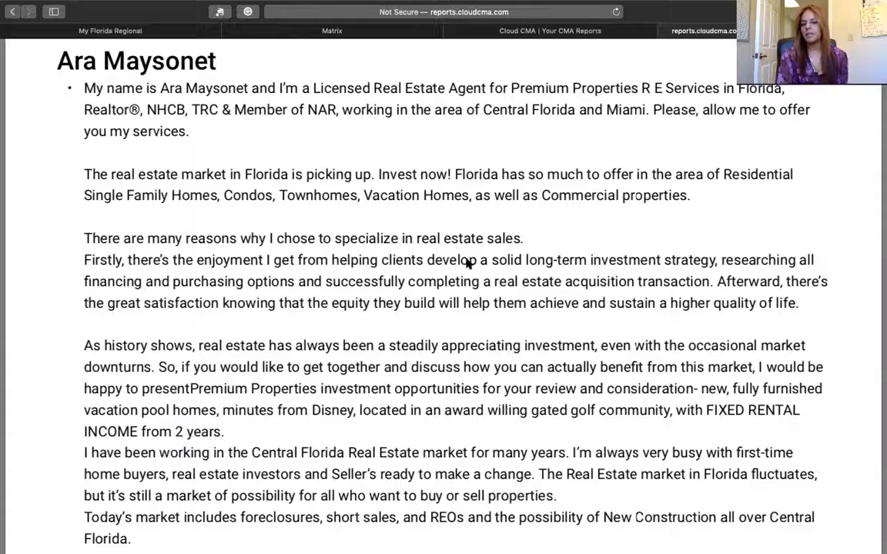
scroll(466, 264, down, 10)
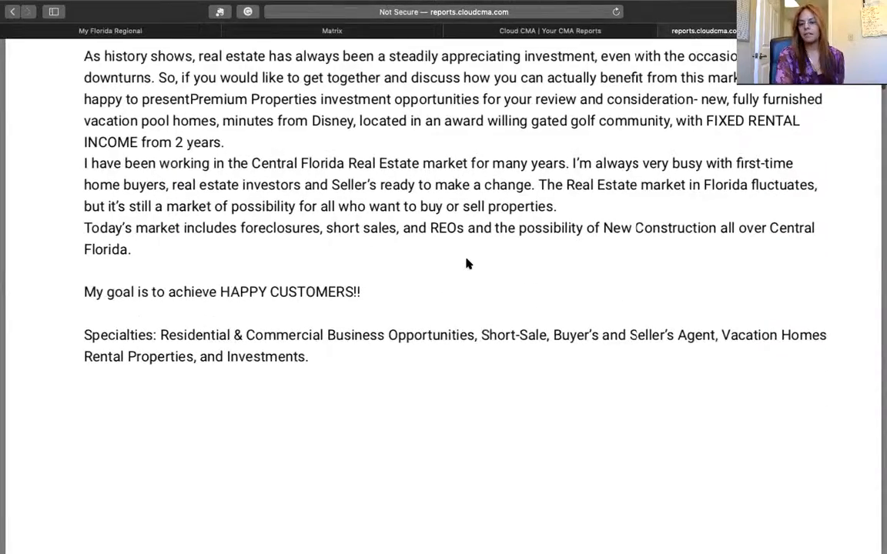
scroll(465, 263, down, 20)
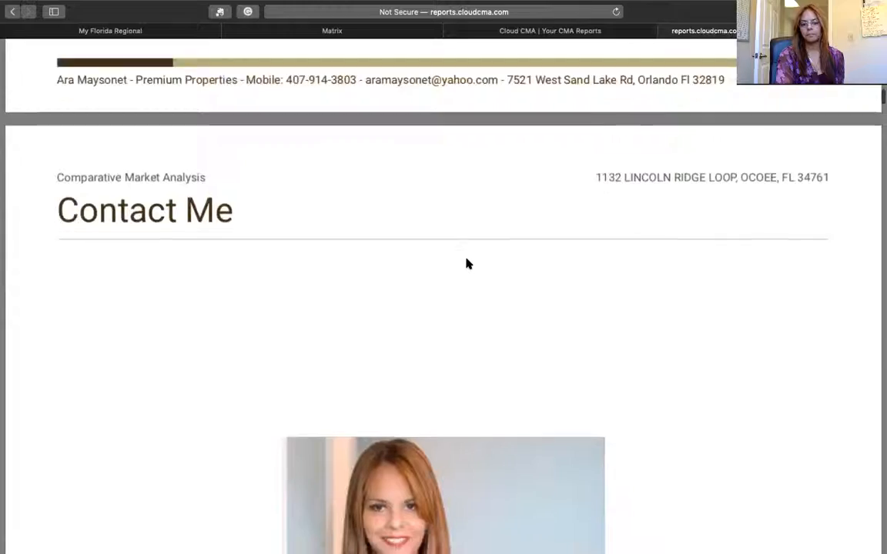
scroll(465, 264, down, 17)
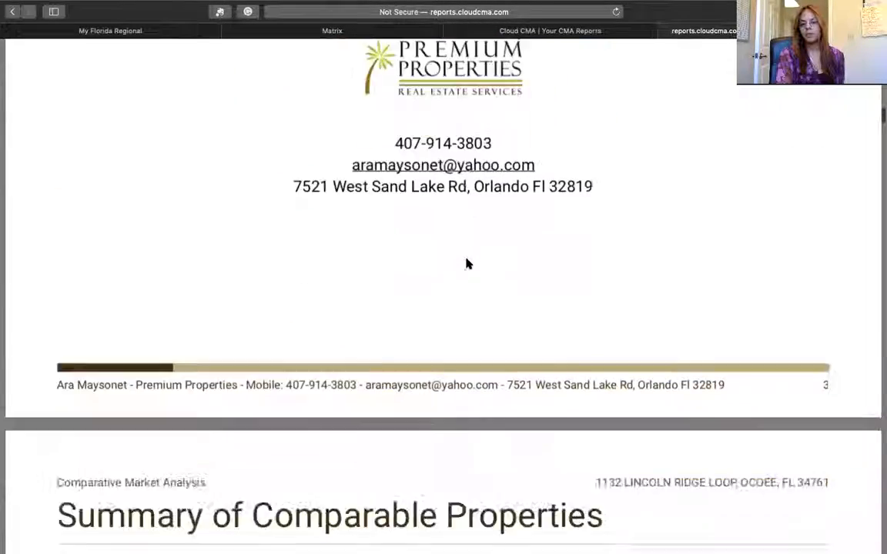
scroll(466, 263, down, 2)
scroll(466, 263, up, 2)
scroll(466, 263, down, 1)
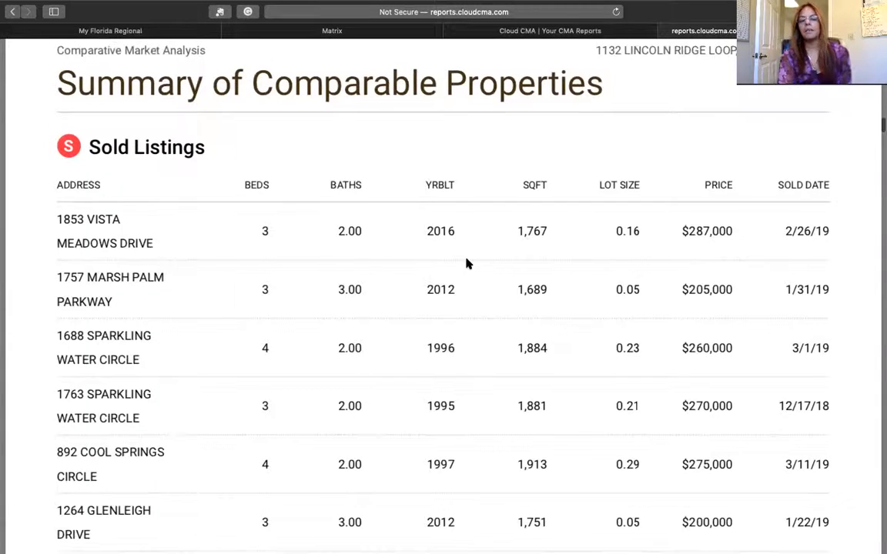
scroll(466, 263, down, 2)
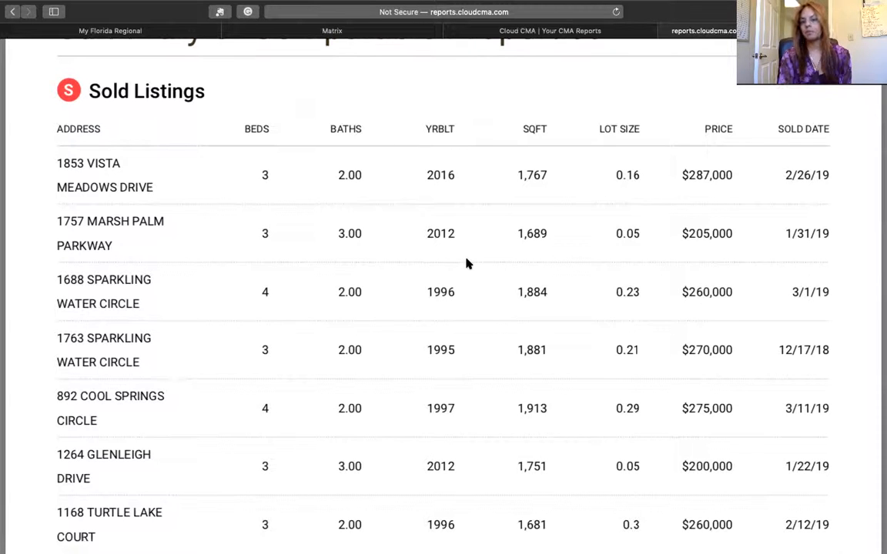
scroll(466, 263, down, 2)
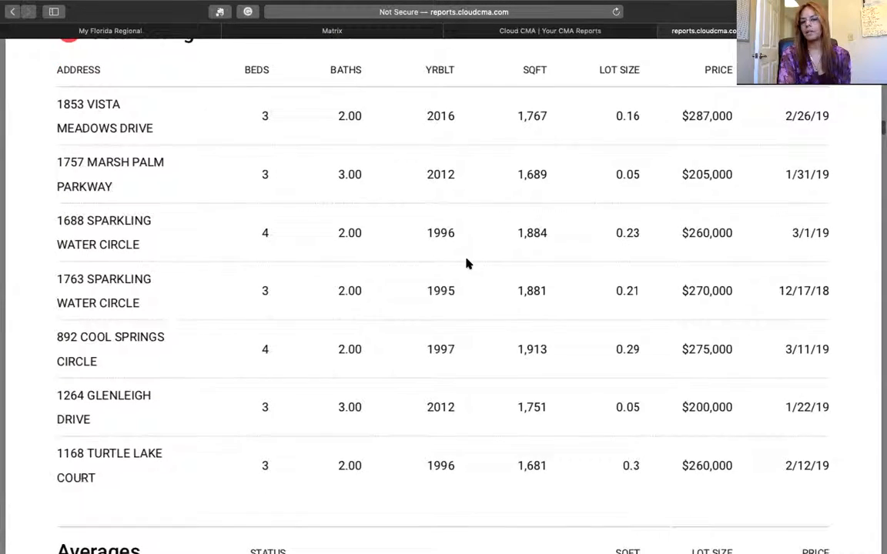
scroll(466, 264, up, 2)
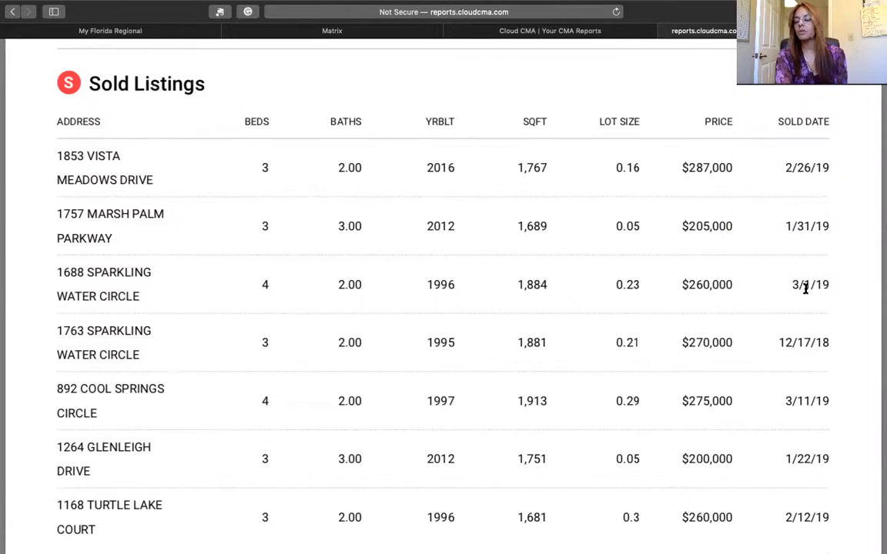
scroll(523, 397, down, 5)
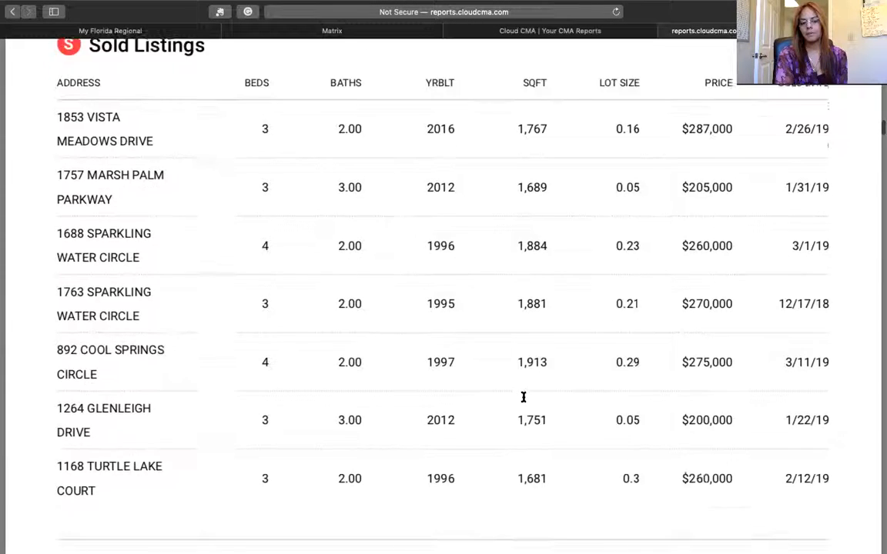
scroll(522, 396, down, 5)
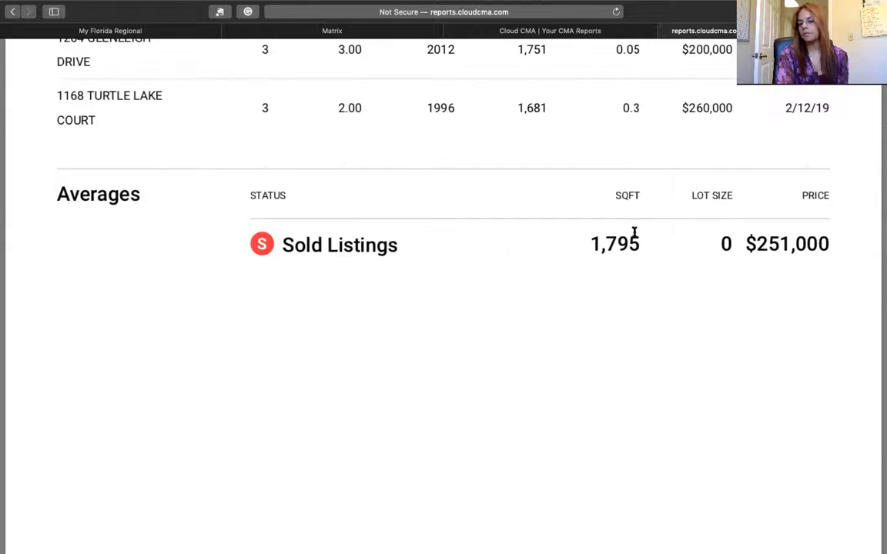
scroll(514, 300, down, 15)
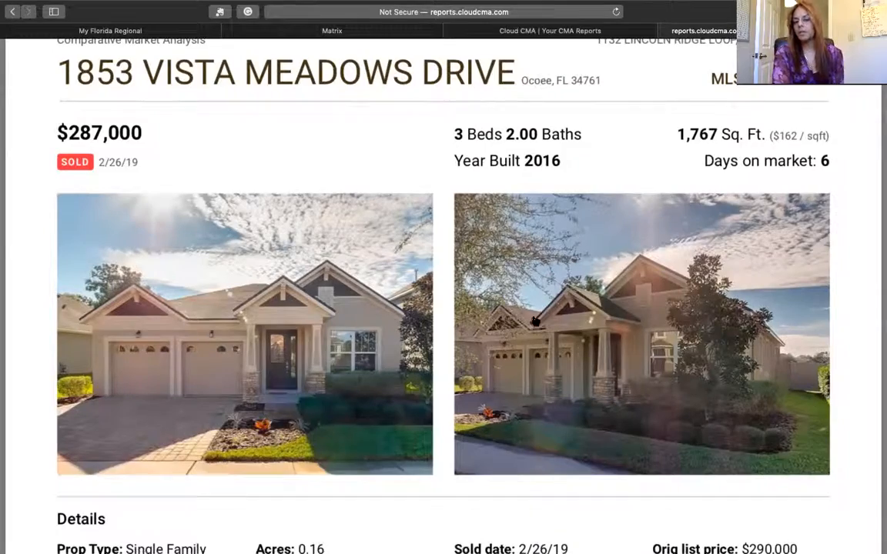
- Scroll past the Sparkling Water Circle and Turtle Lake Court listings to the statistics page ($140/sq ft, 37 DOM)
scroll(381, 377, down, 8)
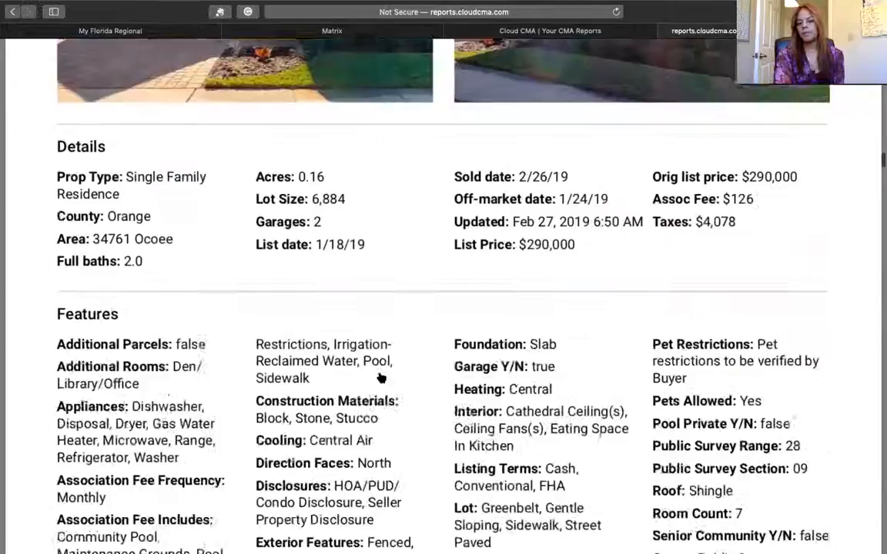
scroll(380, 378, down, 8)
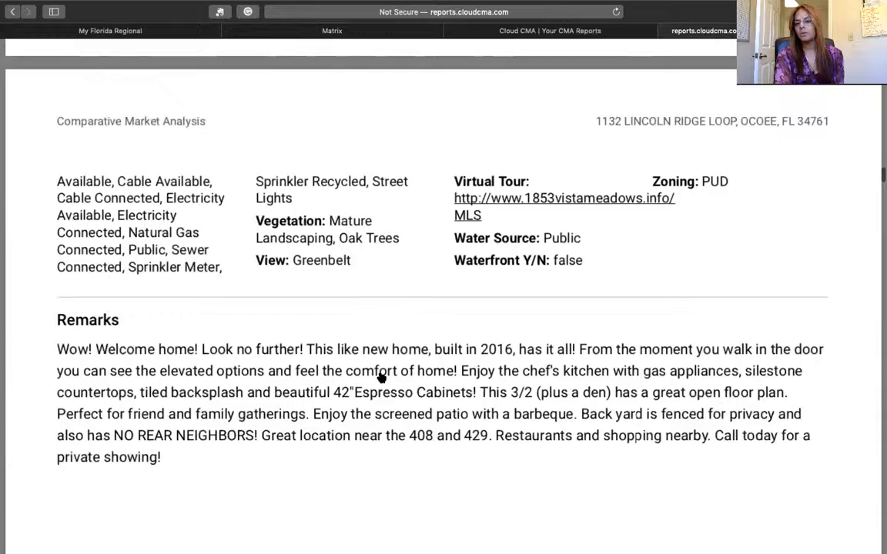
scroll(381, 378, down, 1)
scroll(381, 378, down, 10)
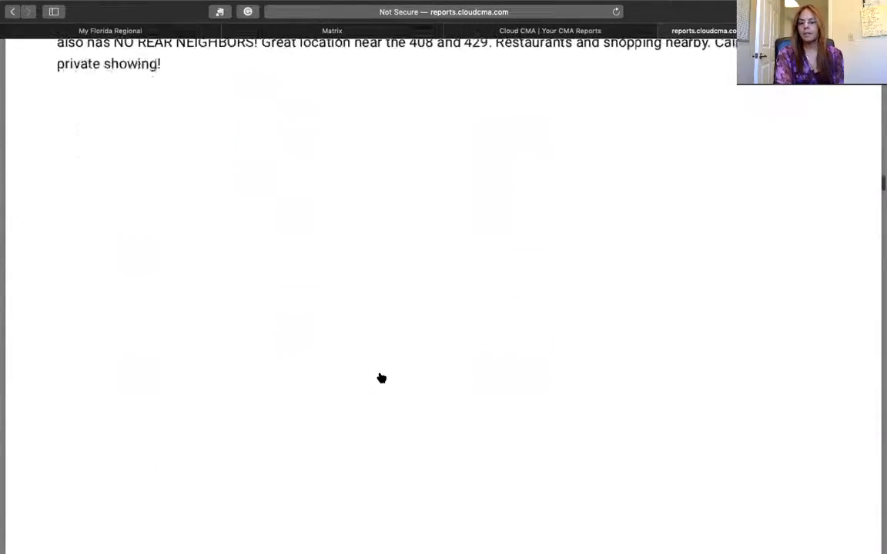
scroll(381, 378, down, 5)
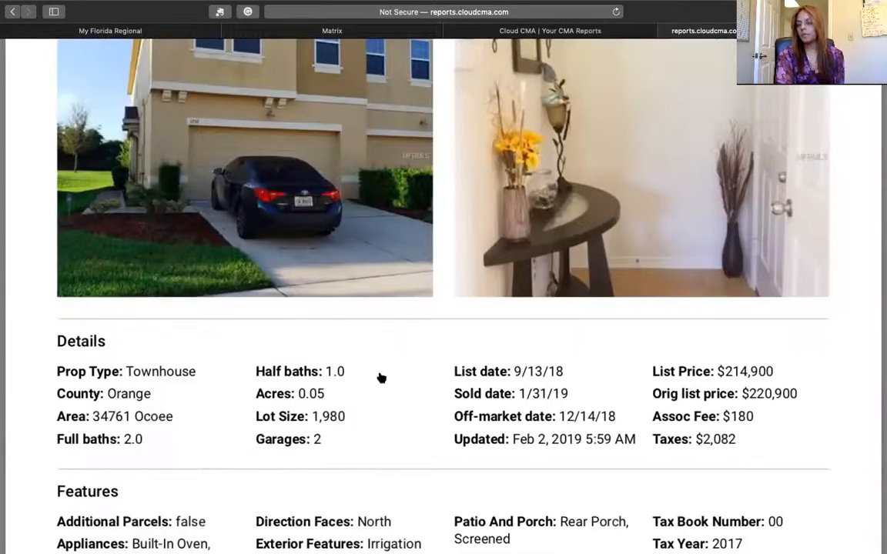
scroll(381, 378, down, 12)
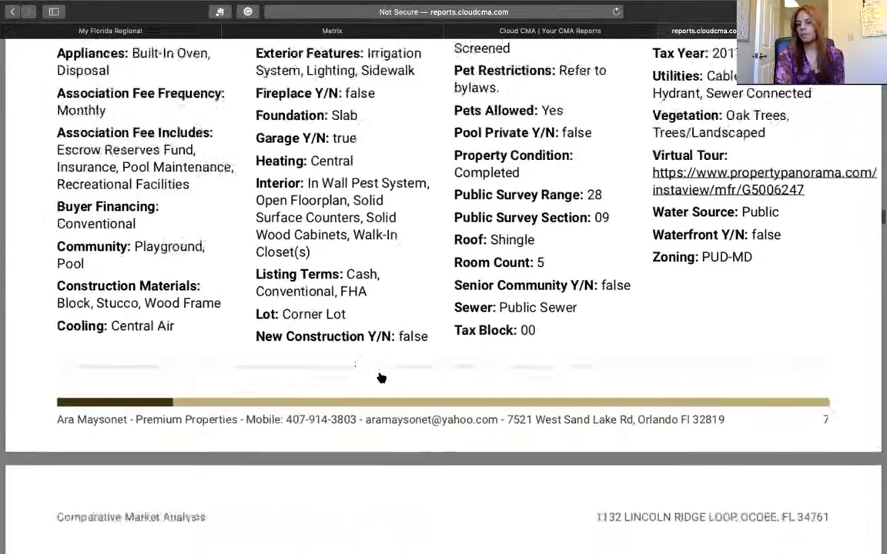
scroll(381, 378, down, 15)
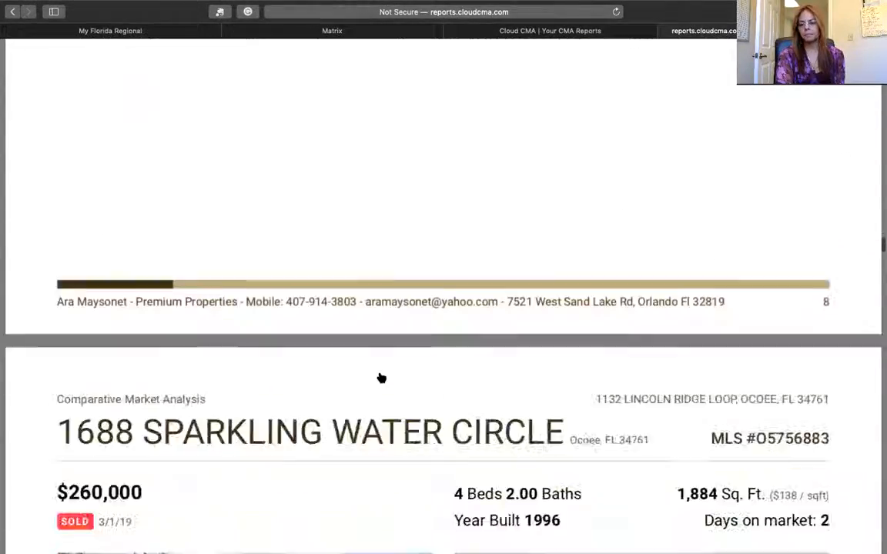
scroll(382, 378, down, 15)
scroll(381, 378, up, 3)
scroll(381, 378, up, 10)
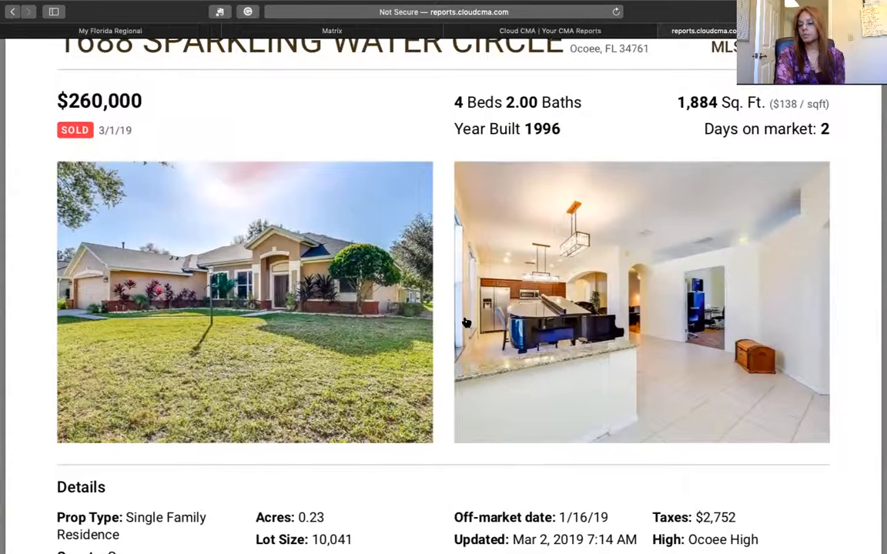
scroll(466, 323, up, 2)
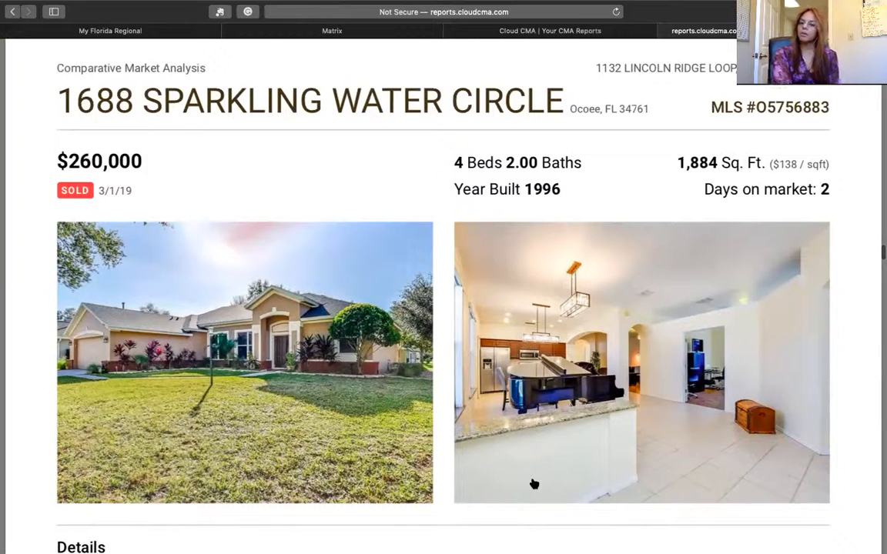
scroll(534, 485, down, 1)
scroll(534, 484, up, 1)
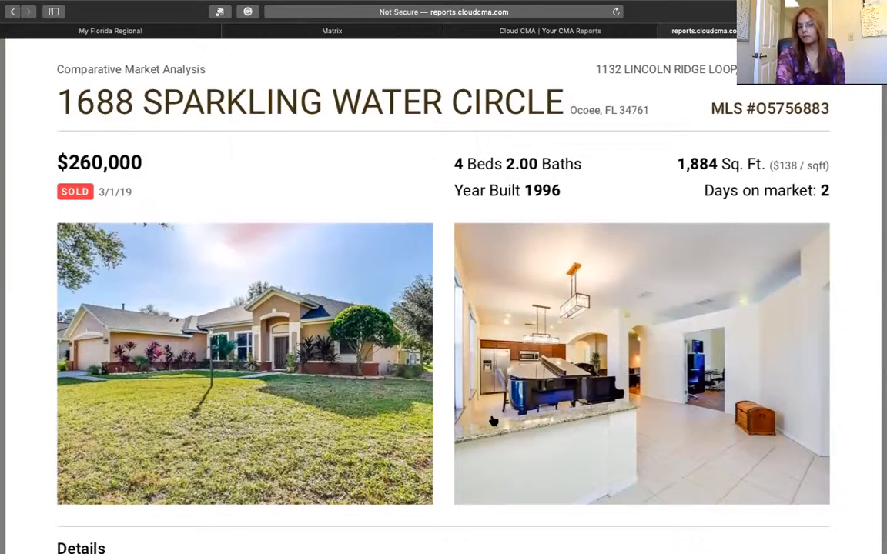
scroll(493, 421, down, 5)
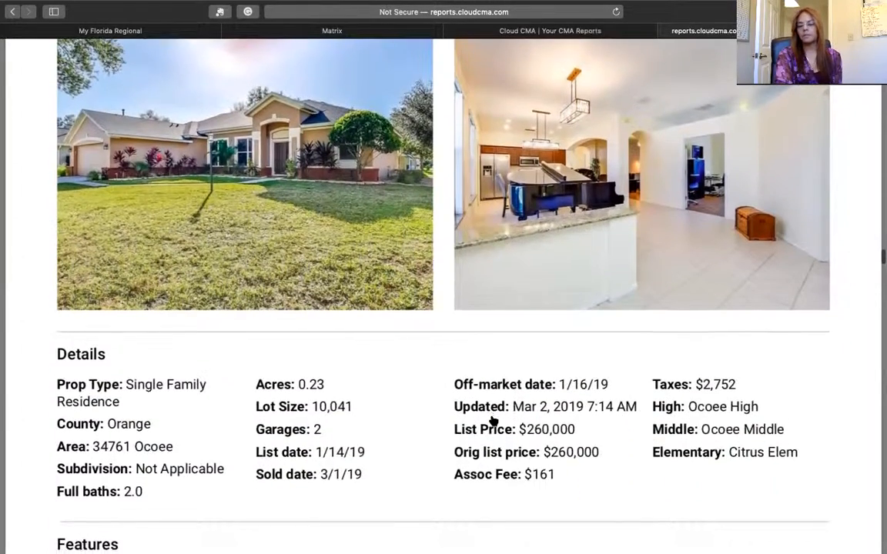
scroll(494, 421, down, 5)
scroll(494, 421, down, 2)
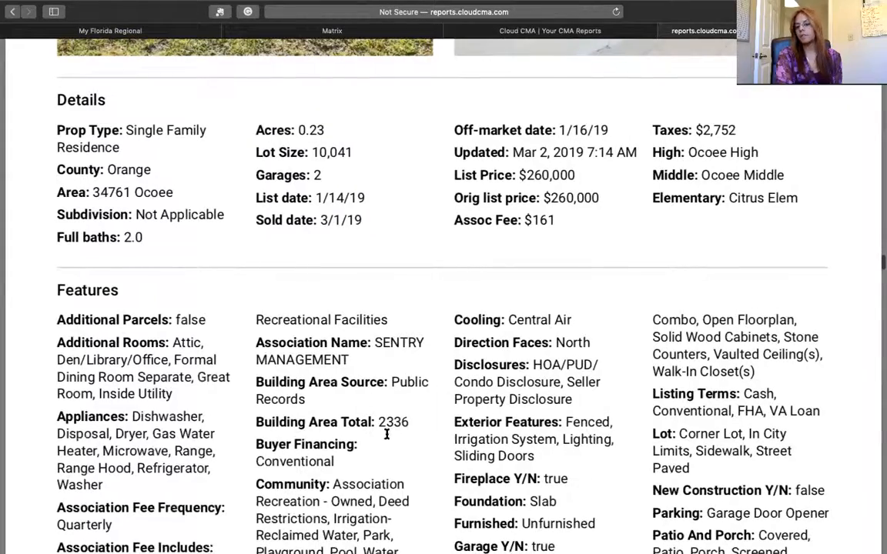
scroll(434, 436, down, 10)
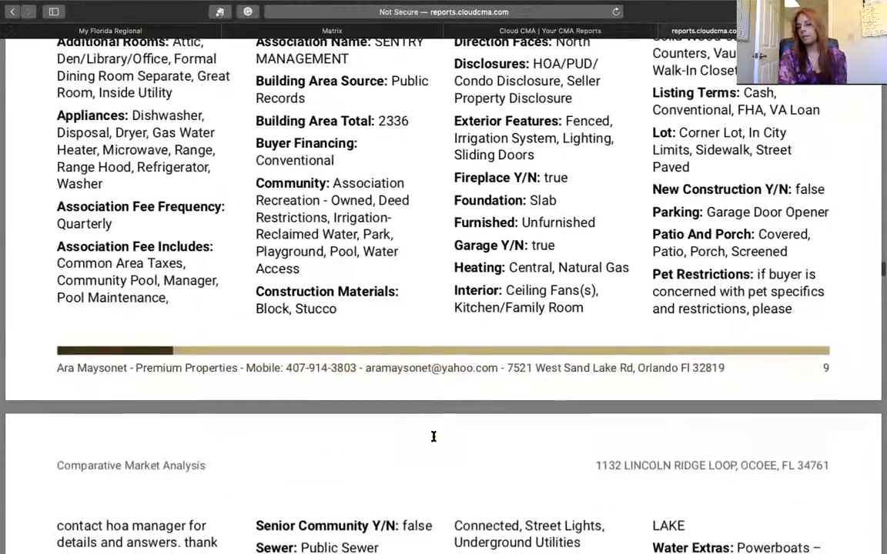
scroll(433, 437, down, 15)
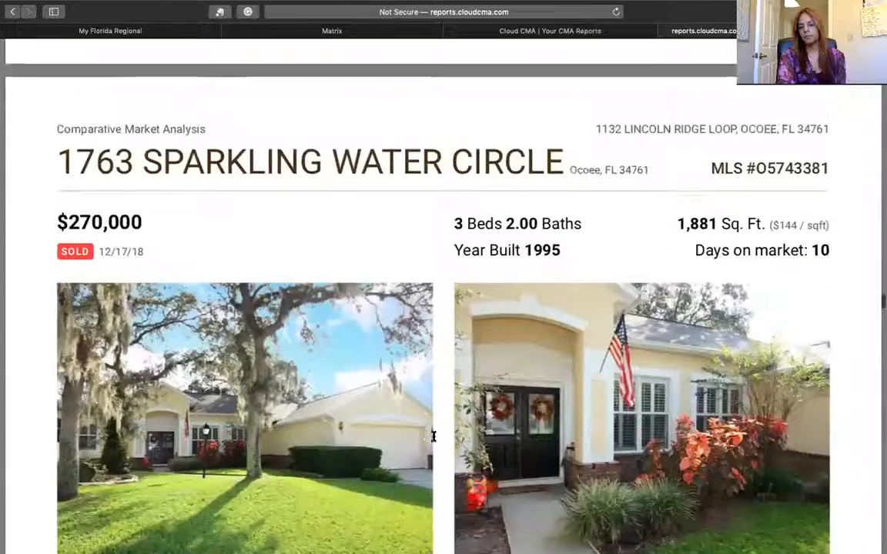
scroll(434, 436, down, 15)
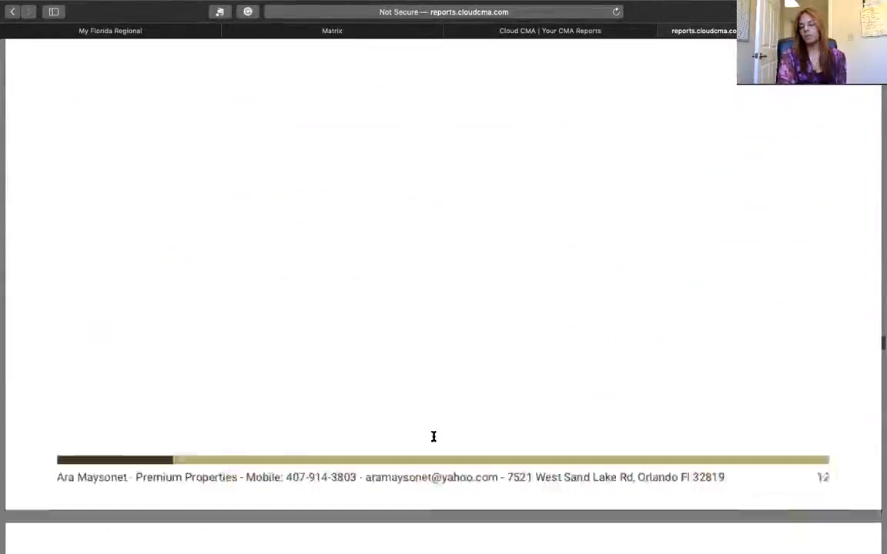
scroll(434, 437, down, 15)
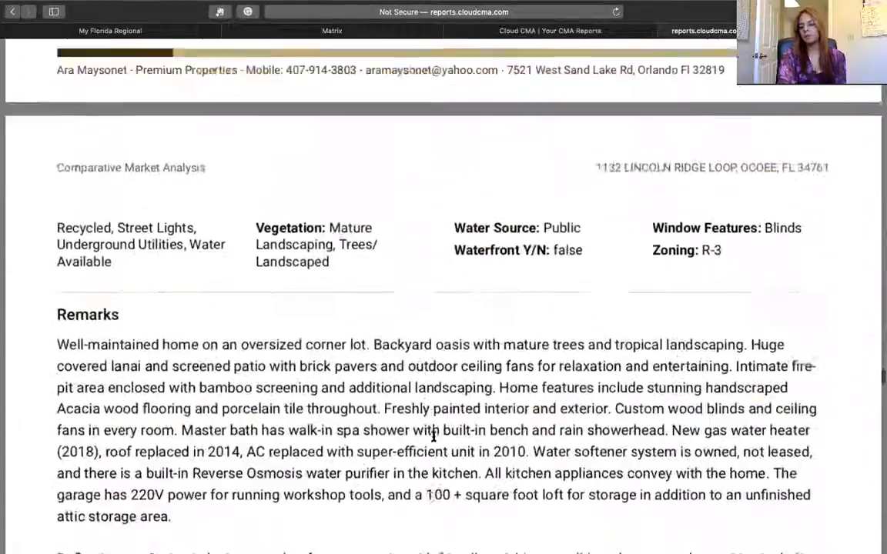
scroll(434, 436, down, 15)
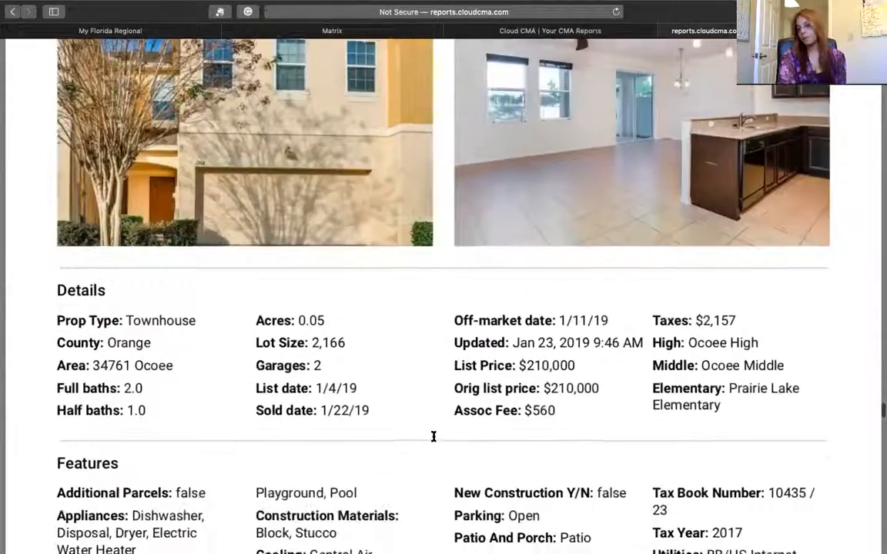
scroll(433, 436, down, 15)
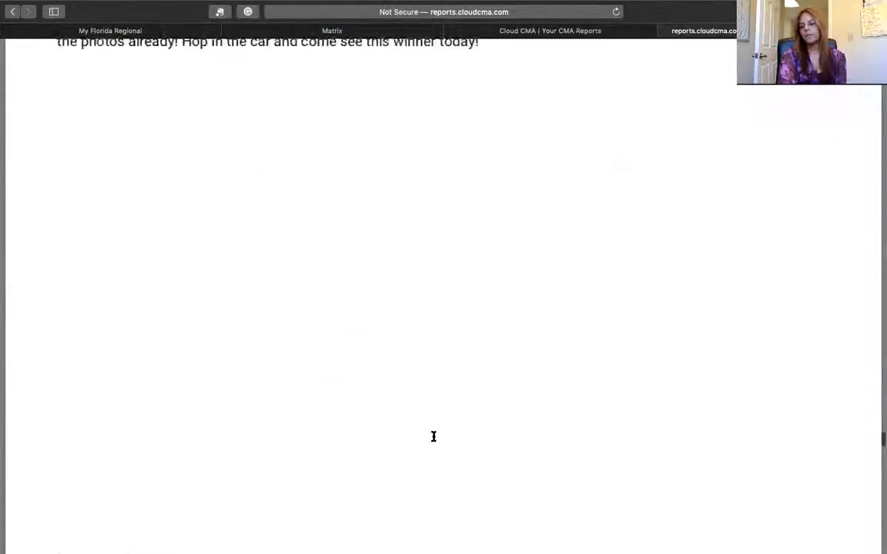
scroll(433, 437, down, 2)
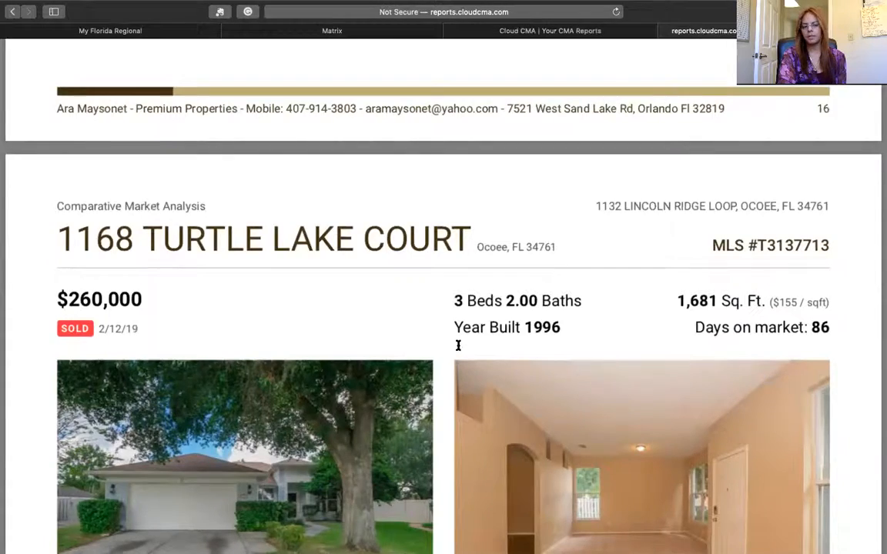
scroll(459, 346, down, 15)
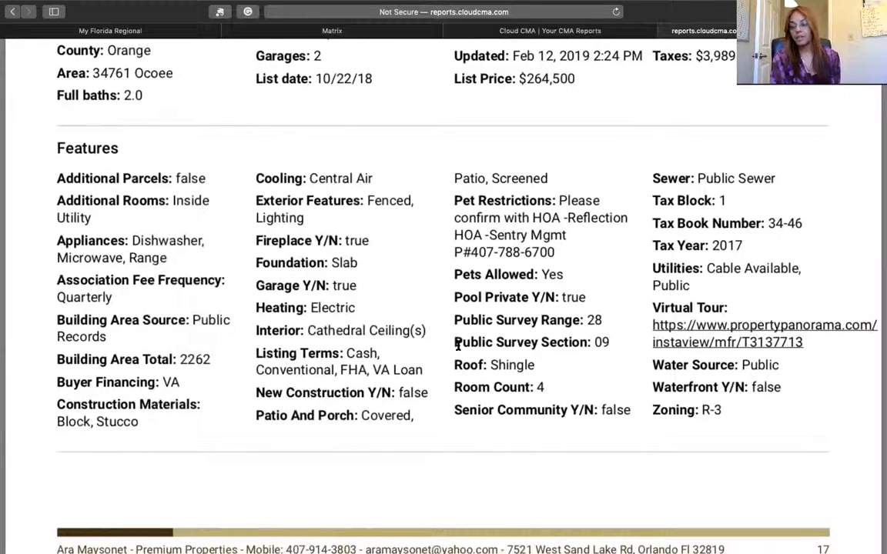
scroll(458, 345, down, 20)
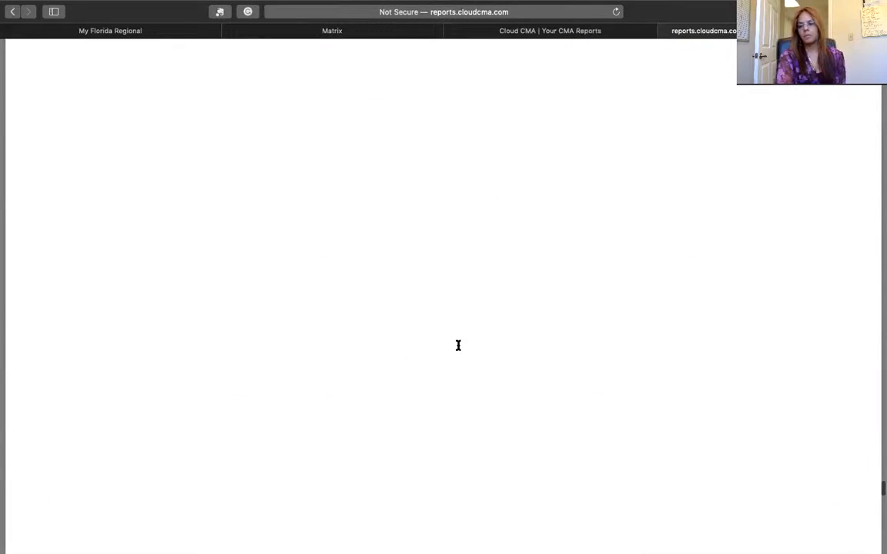
scroll(458, 346, down, 2)
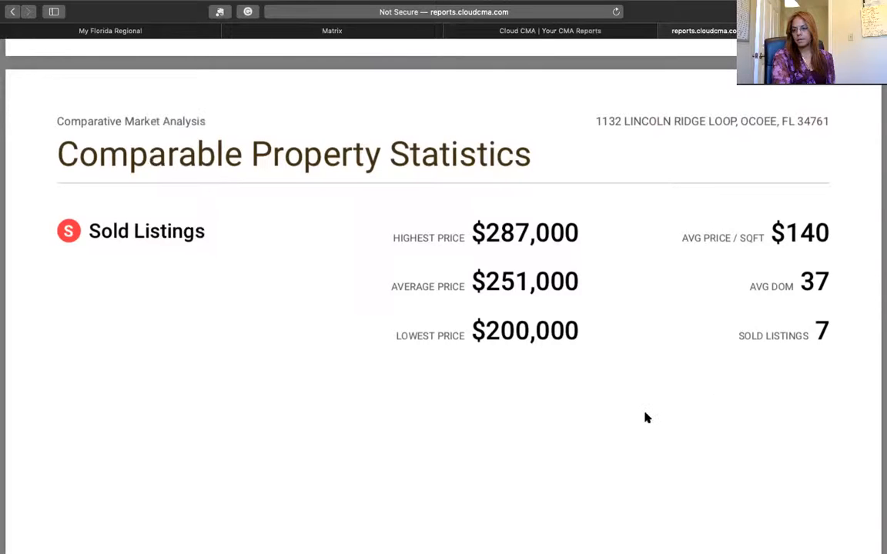
scroll(645, 418, down, 2)
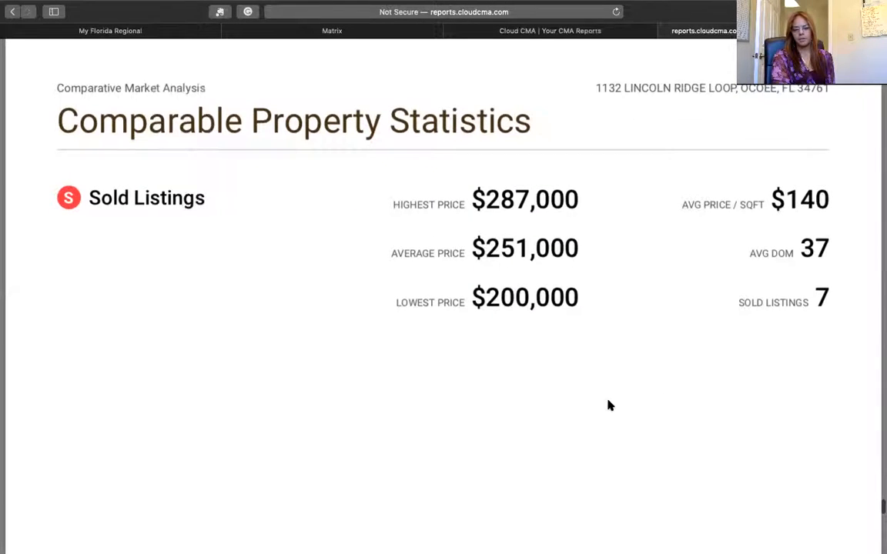
scroll(608, 404, down, 10)
scroll(607, 404, down, 4)
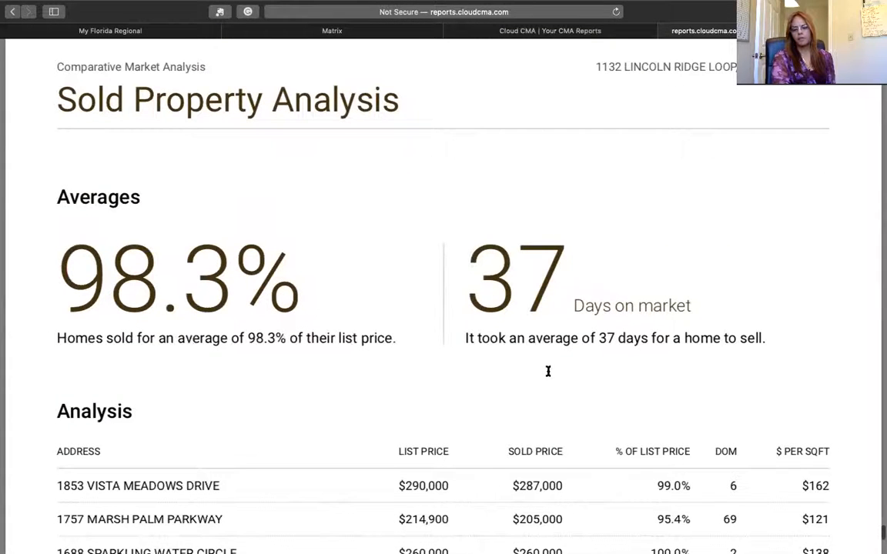
scroll(548, 371, down, 2)
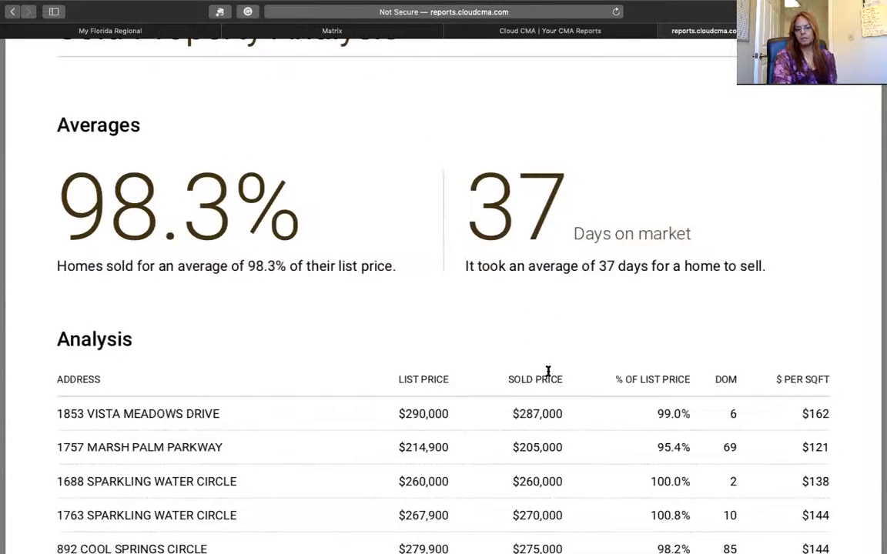
scroll(548, 371, down, 4)
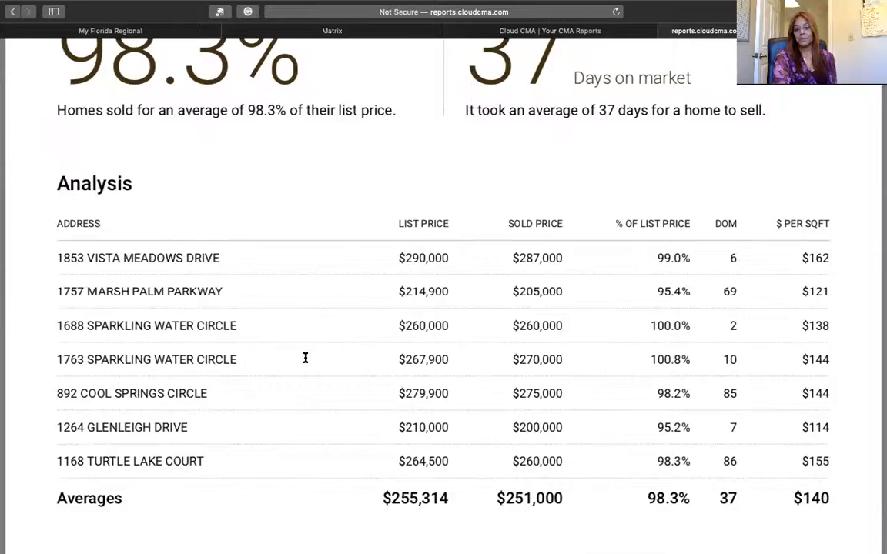
scroll(305, 357, down, 10)
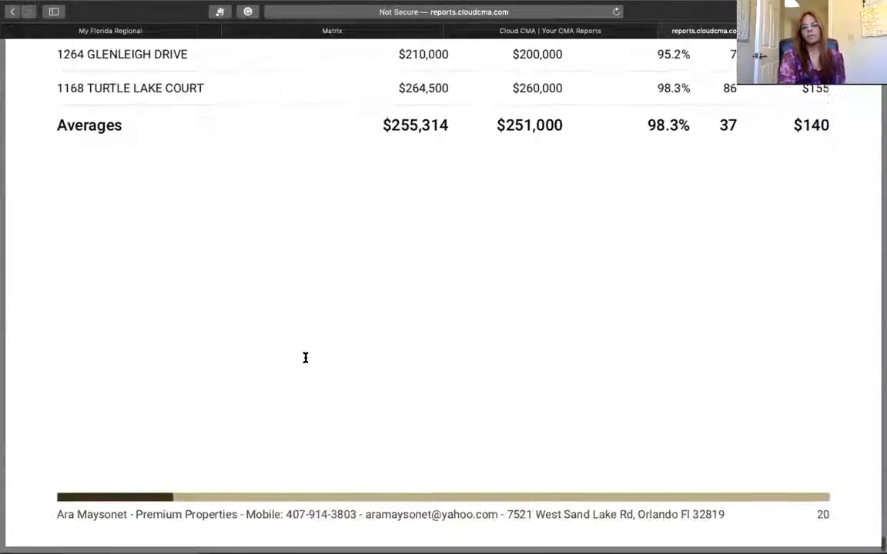
scroll(305, 357, down, 20)
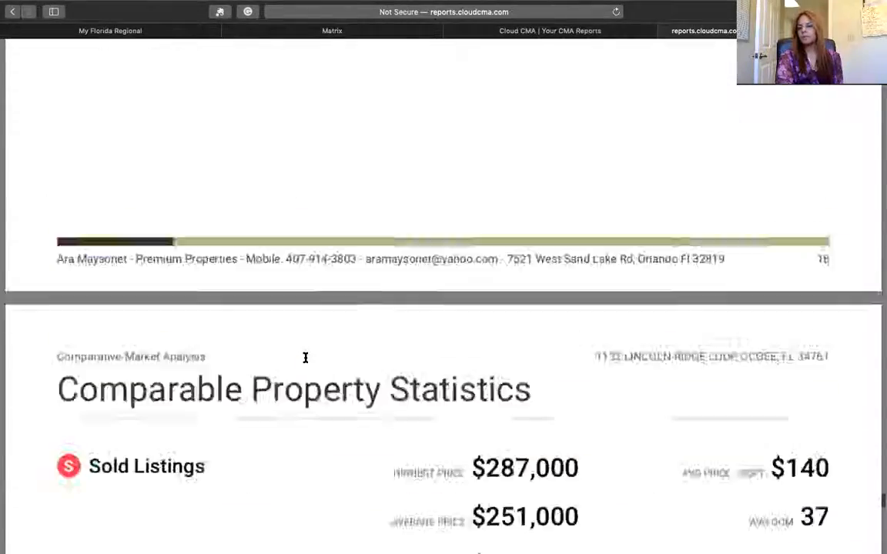
- Scroll through the report preview past the Sparkling Water Circle listings to an earlier listing's Remarks page
scroll(305, 358, down, 20)
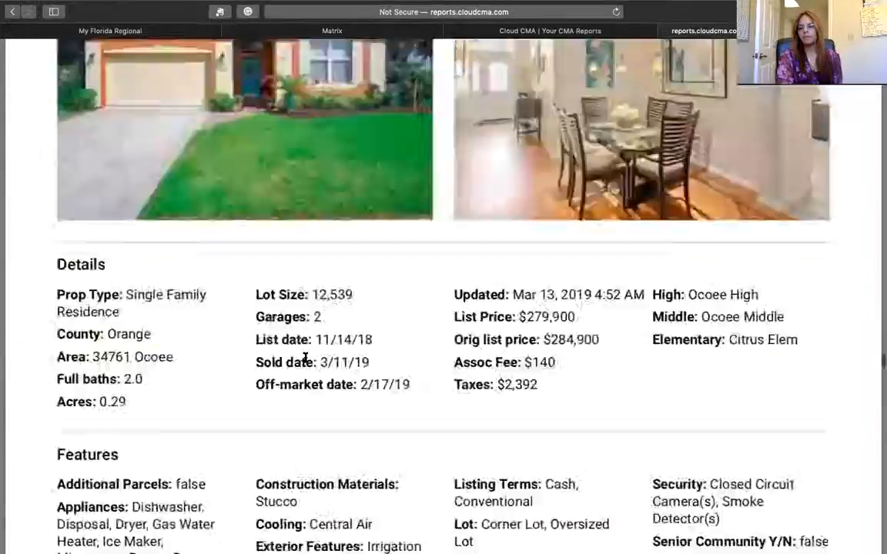
scroll(305, 357, down, 20)
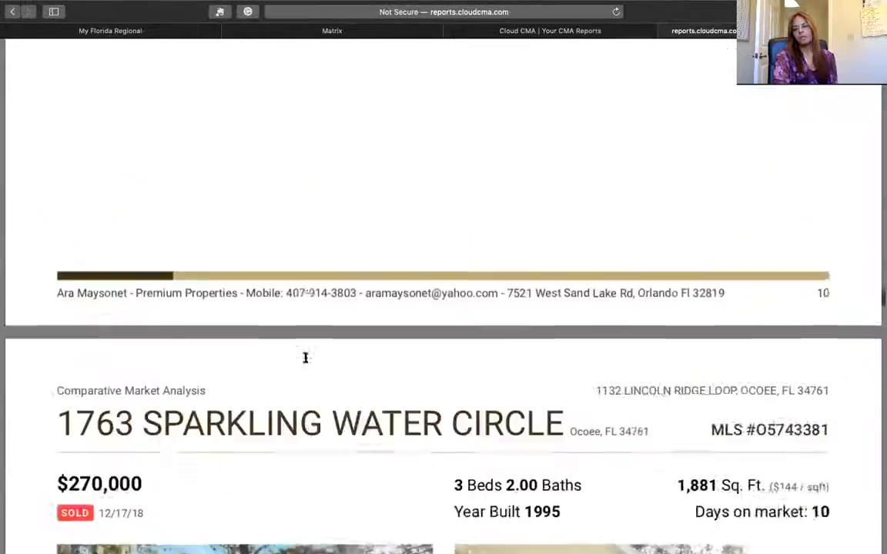
scroll(306, 357, down, 20)
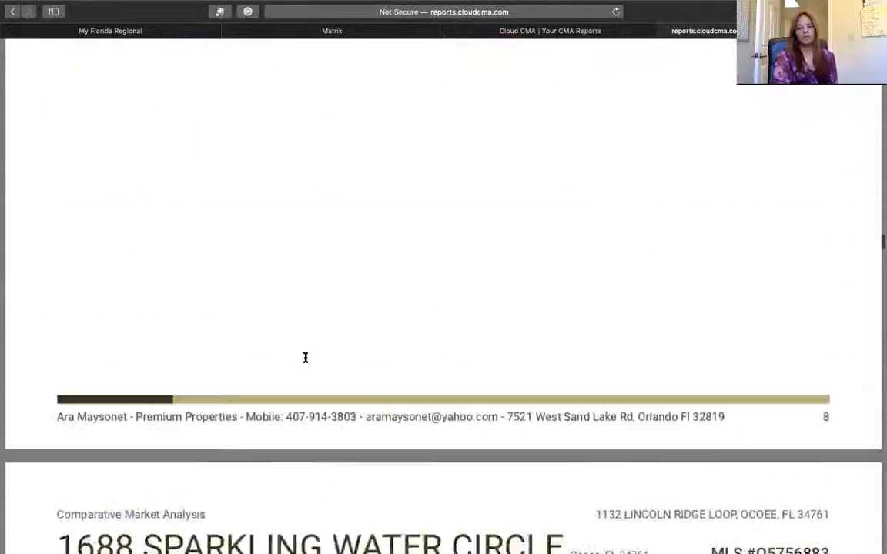
scroll(325, 351, up, 1)
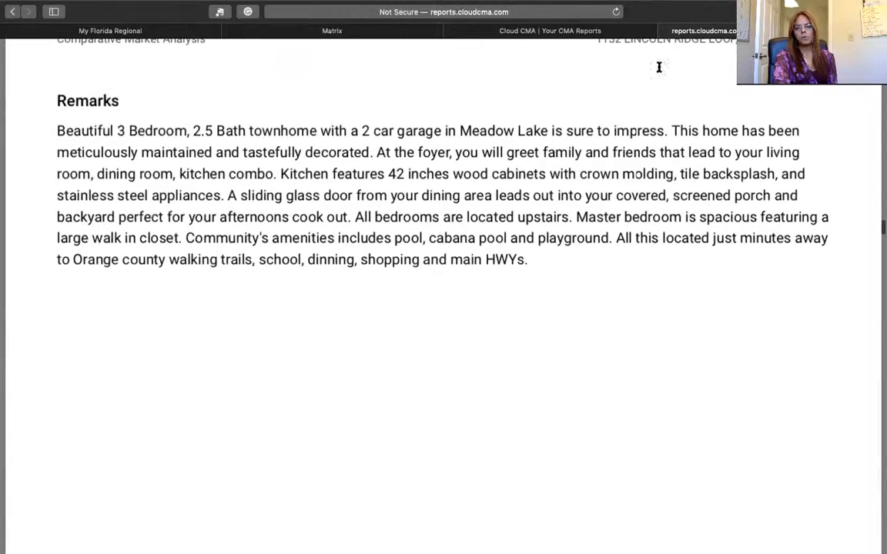
scroll(563, 77, down, 20)
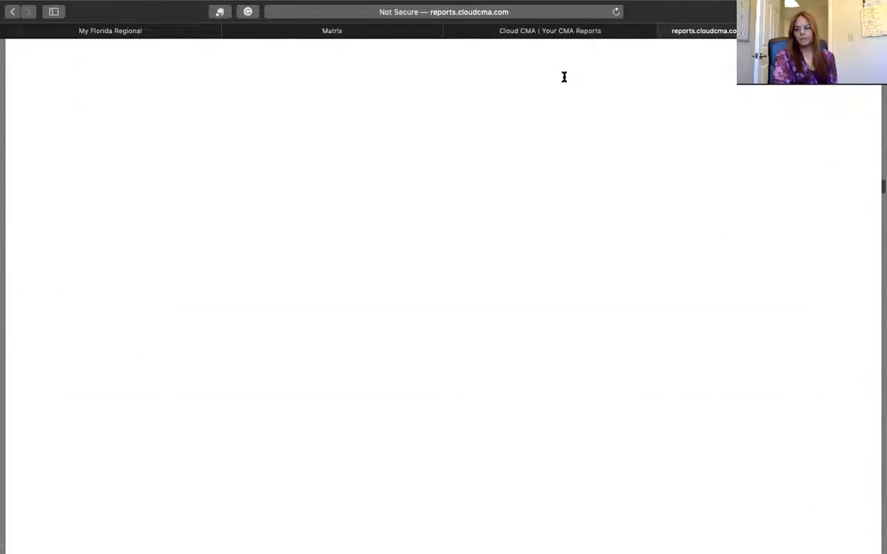